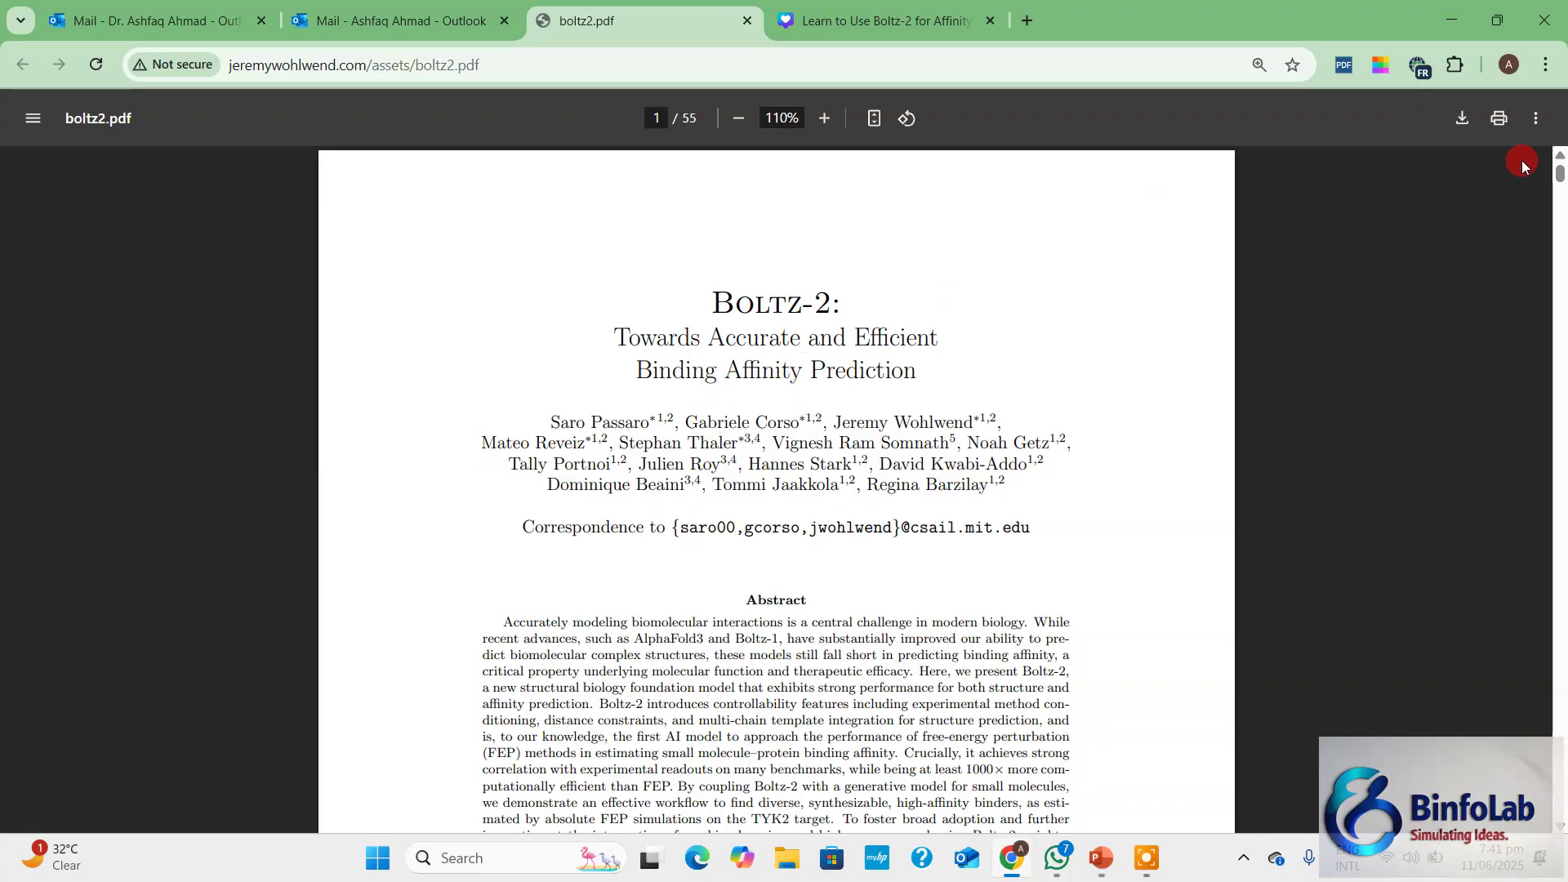
# Resume the Icecream screen recording and restore Chrome showing boltz2.pdf at page 1
pyautogui.moveTo(1558, 176)
pyautogui.mouseDown()
pyautogui.moveTo(1562, 815)
pyautogui.moveTo(1560, 163)
pyautogui.mouseUp()
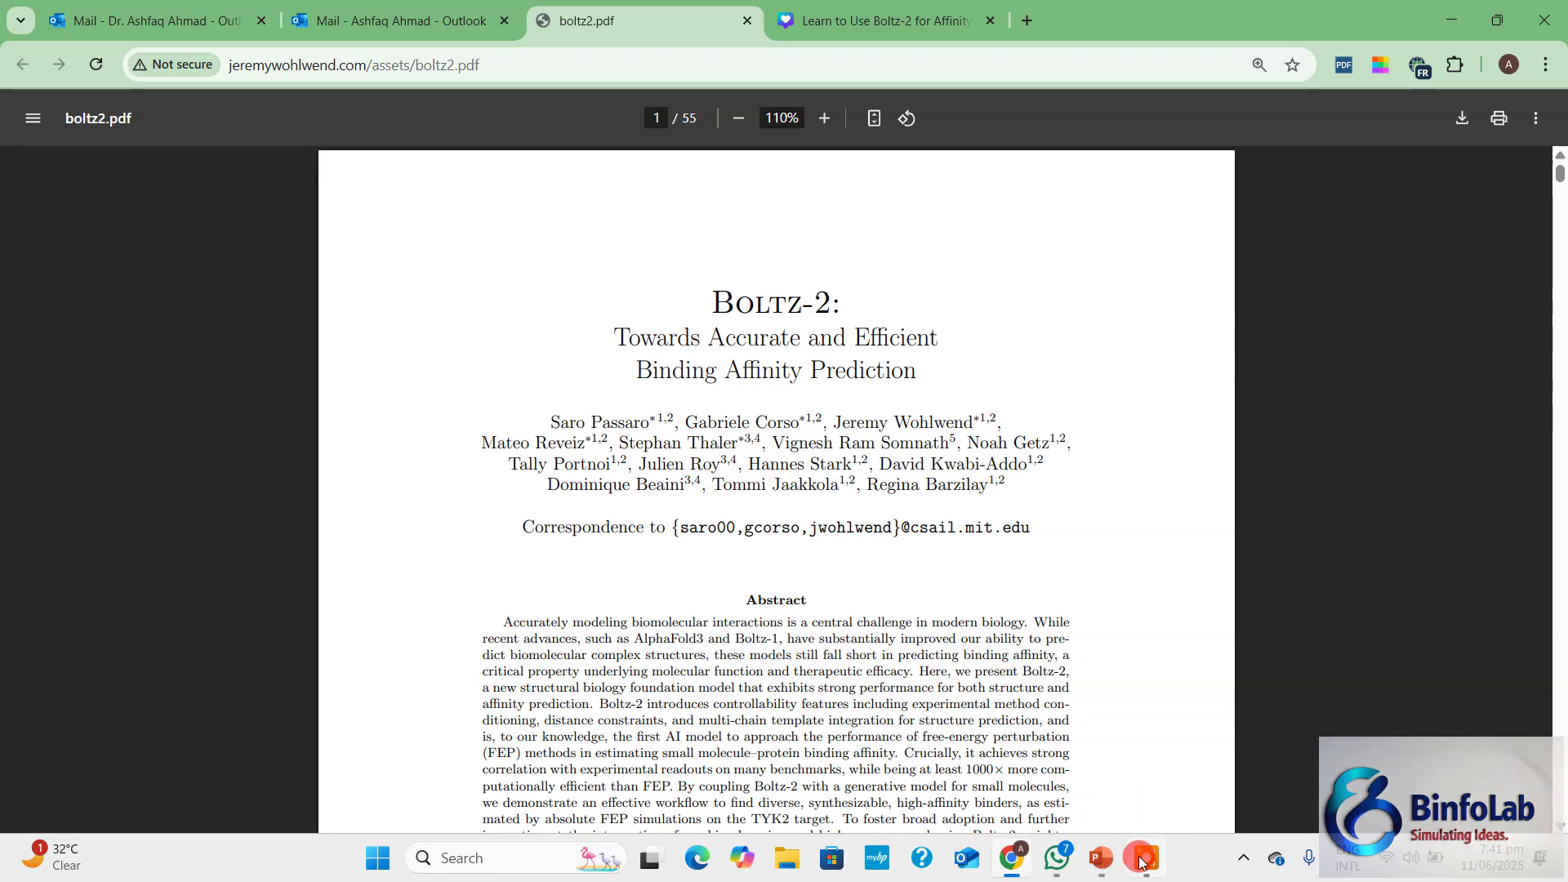
pyautogui.moveTo(1142, 865)
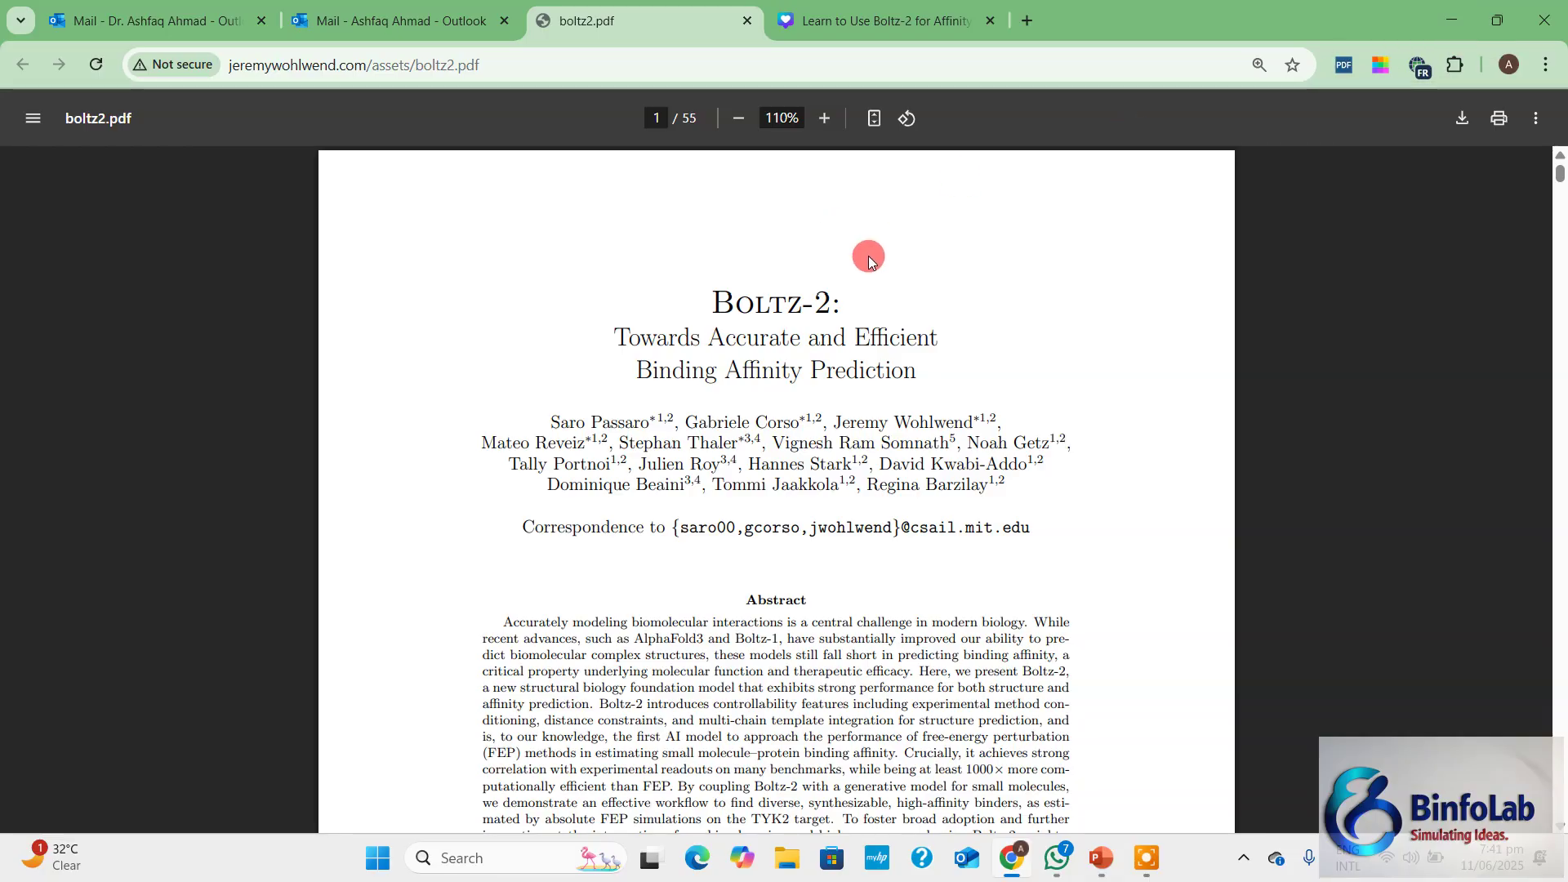
pyautogui.click(1459, 30)
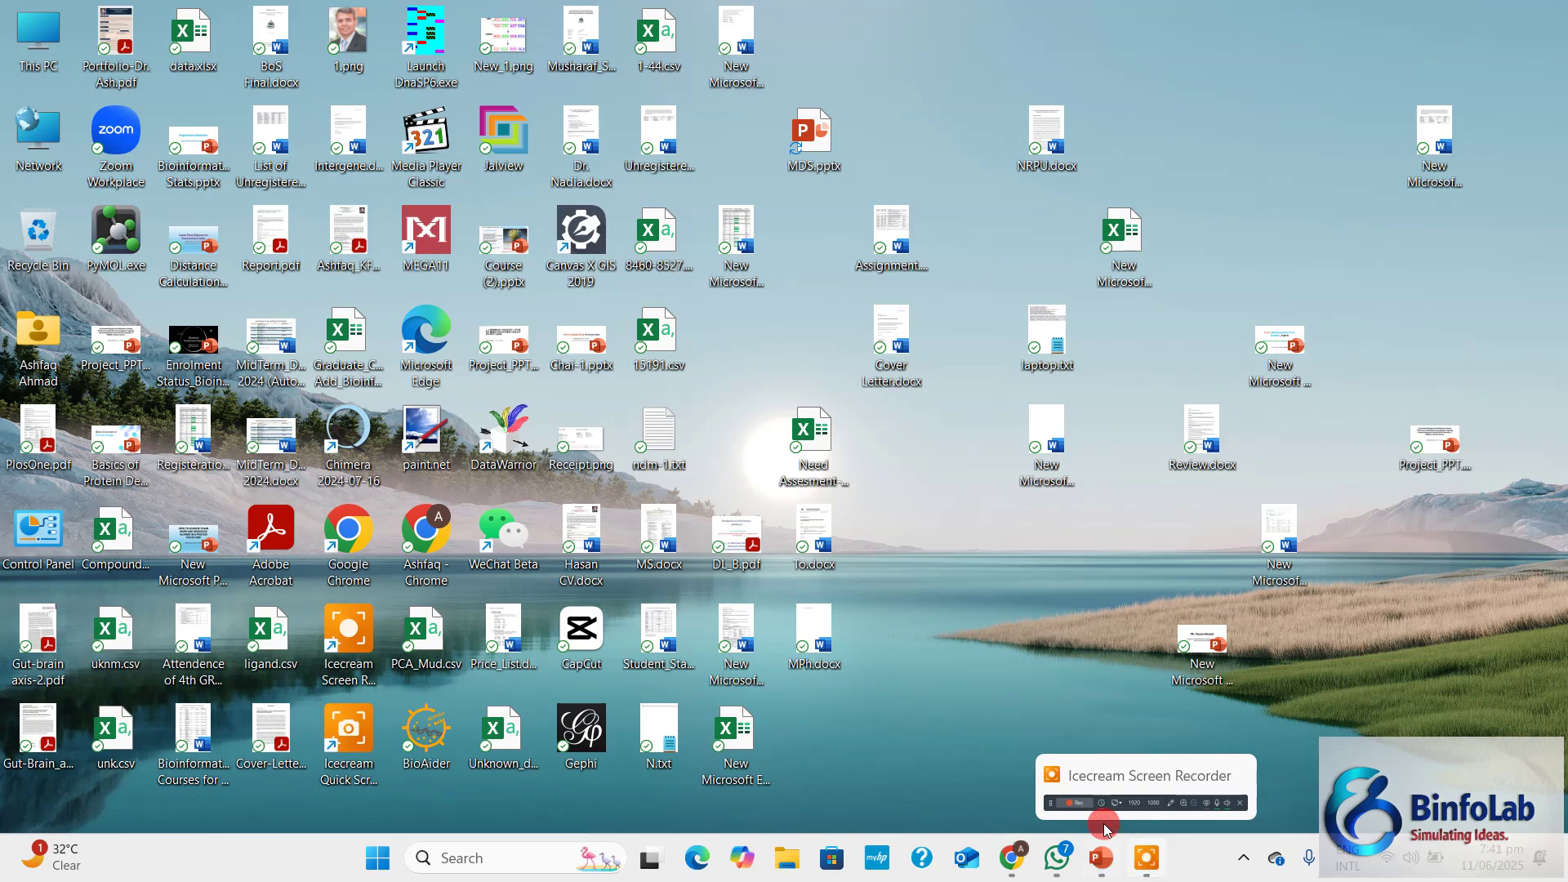
pyautogui.click(1146, 855)
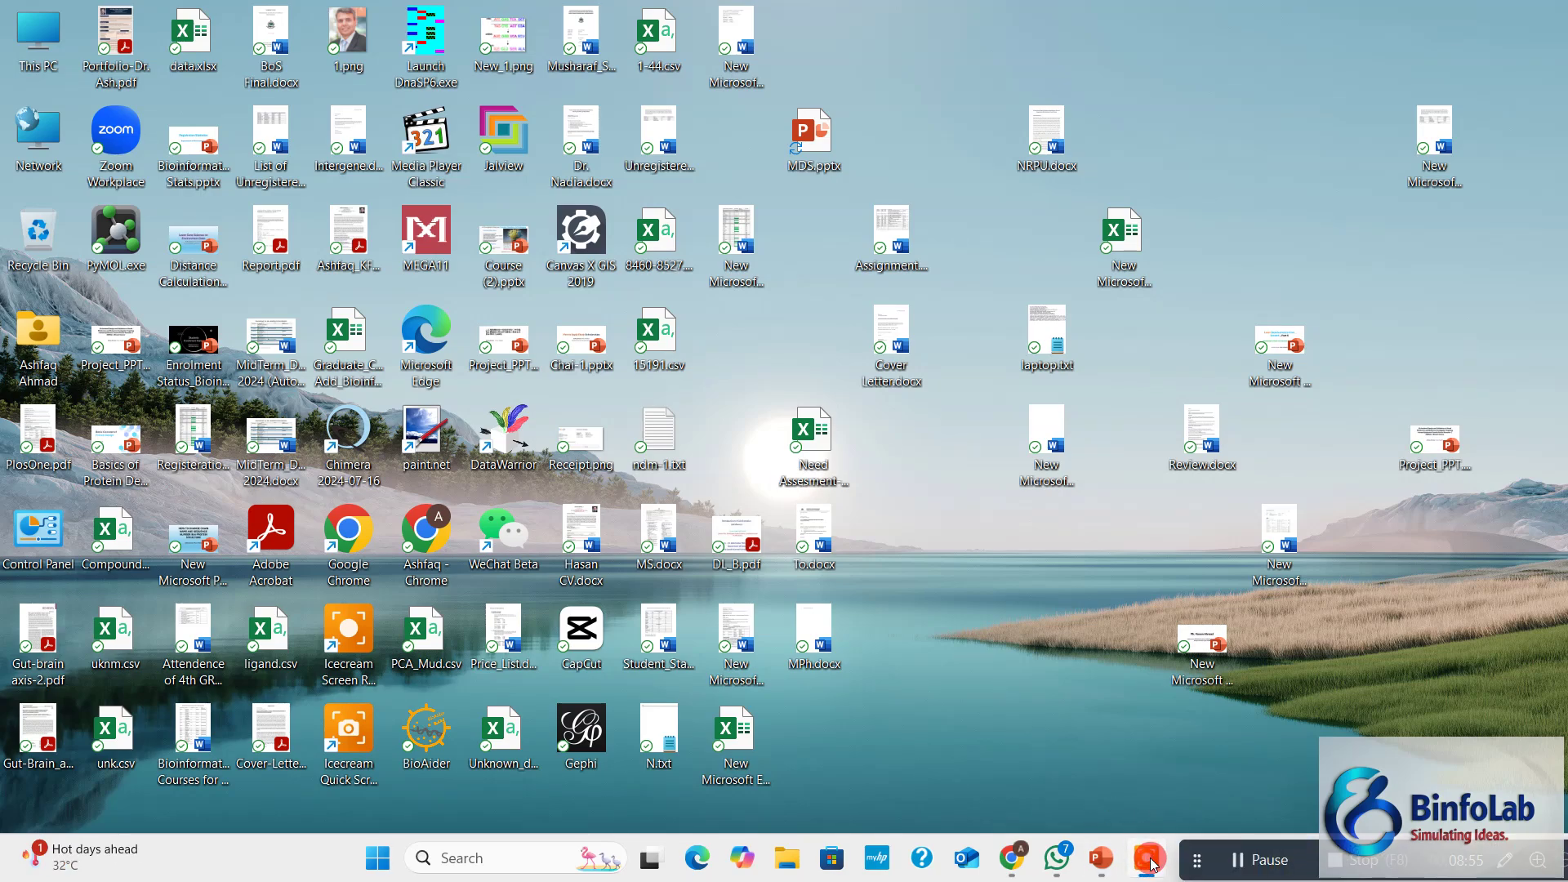
pyautogui.click(1009, 865)
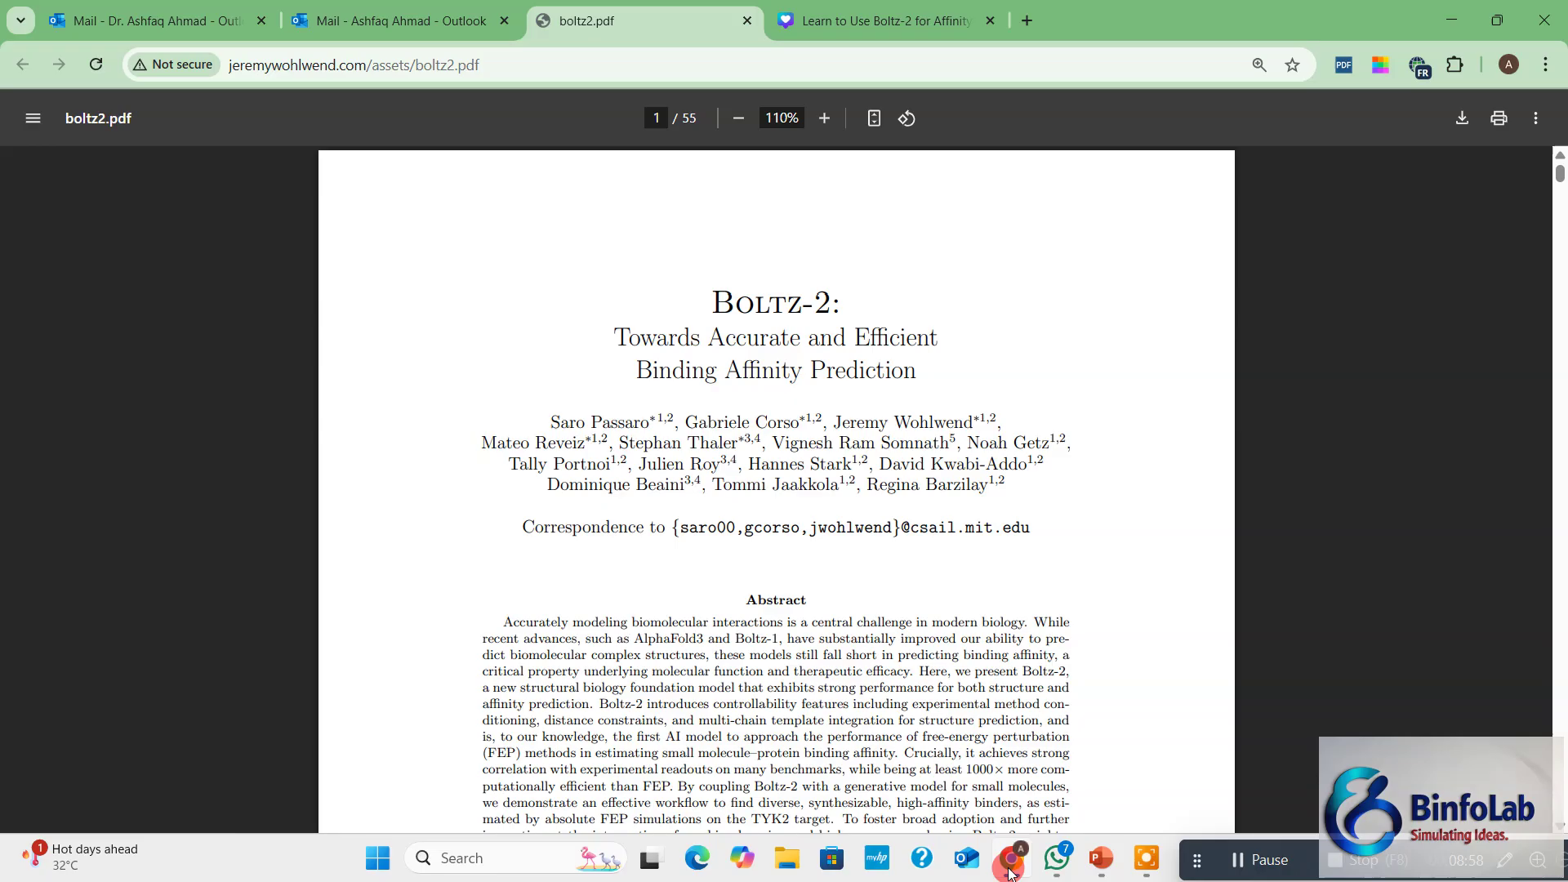
# In a new tab, go to the suggested 'How to Run Boltz-2' page from 'rowa'
pyautogui.click(1032, 21)
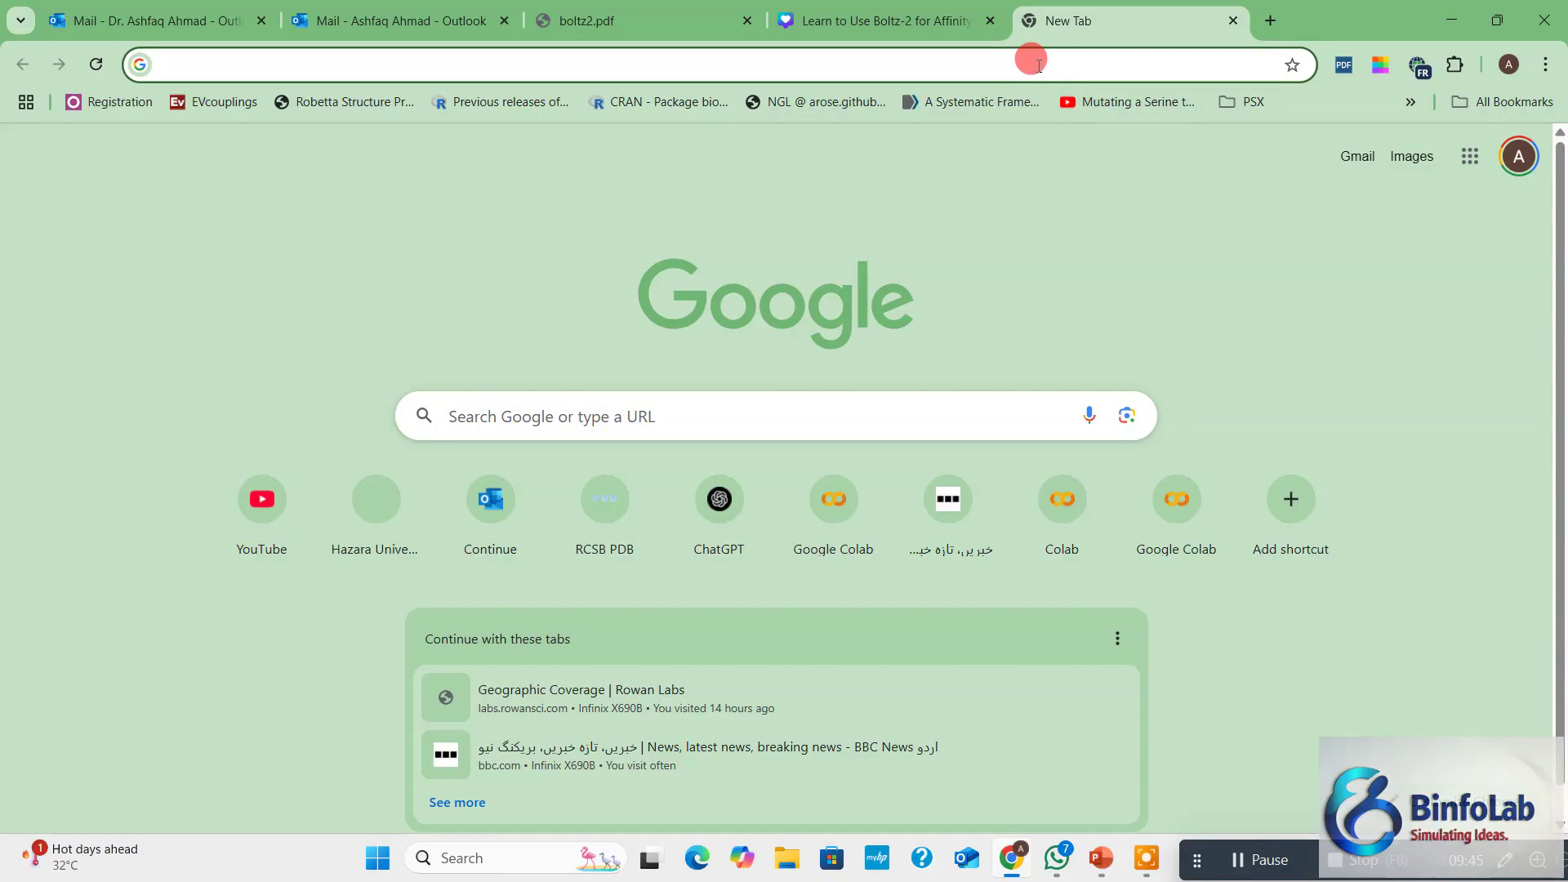
pyautogui.click(1038, 65)
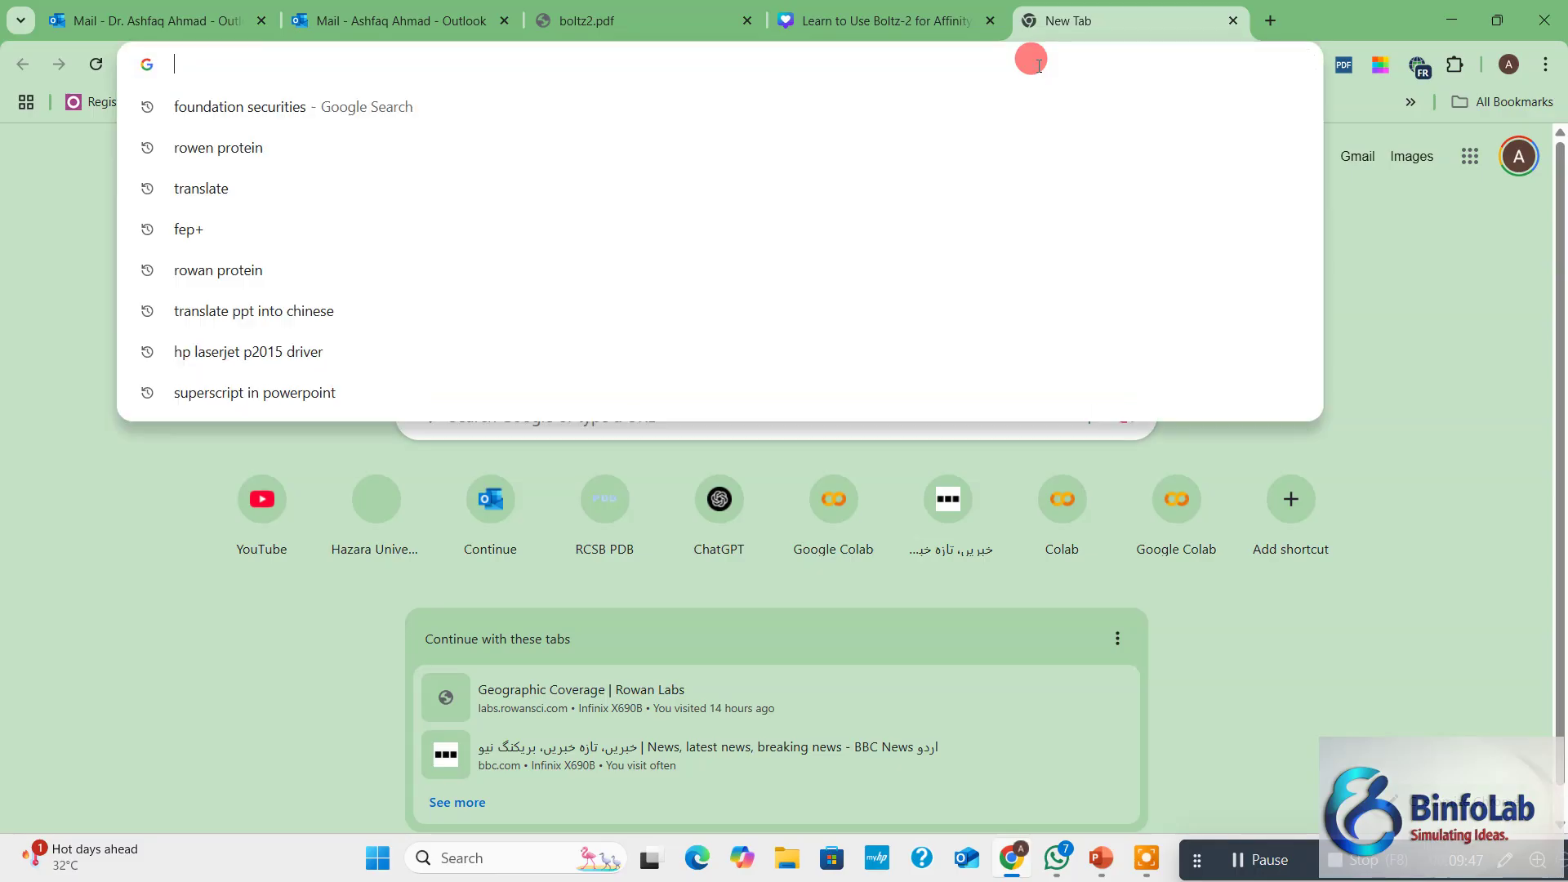
pyautogui.write('row')
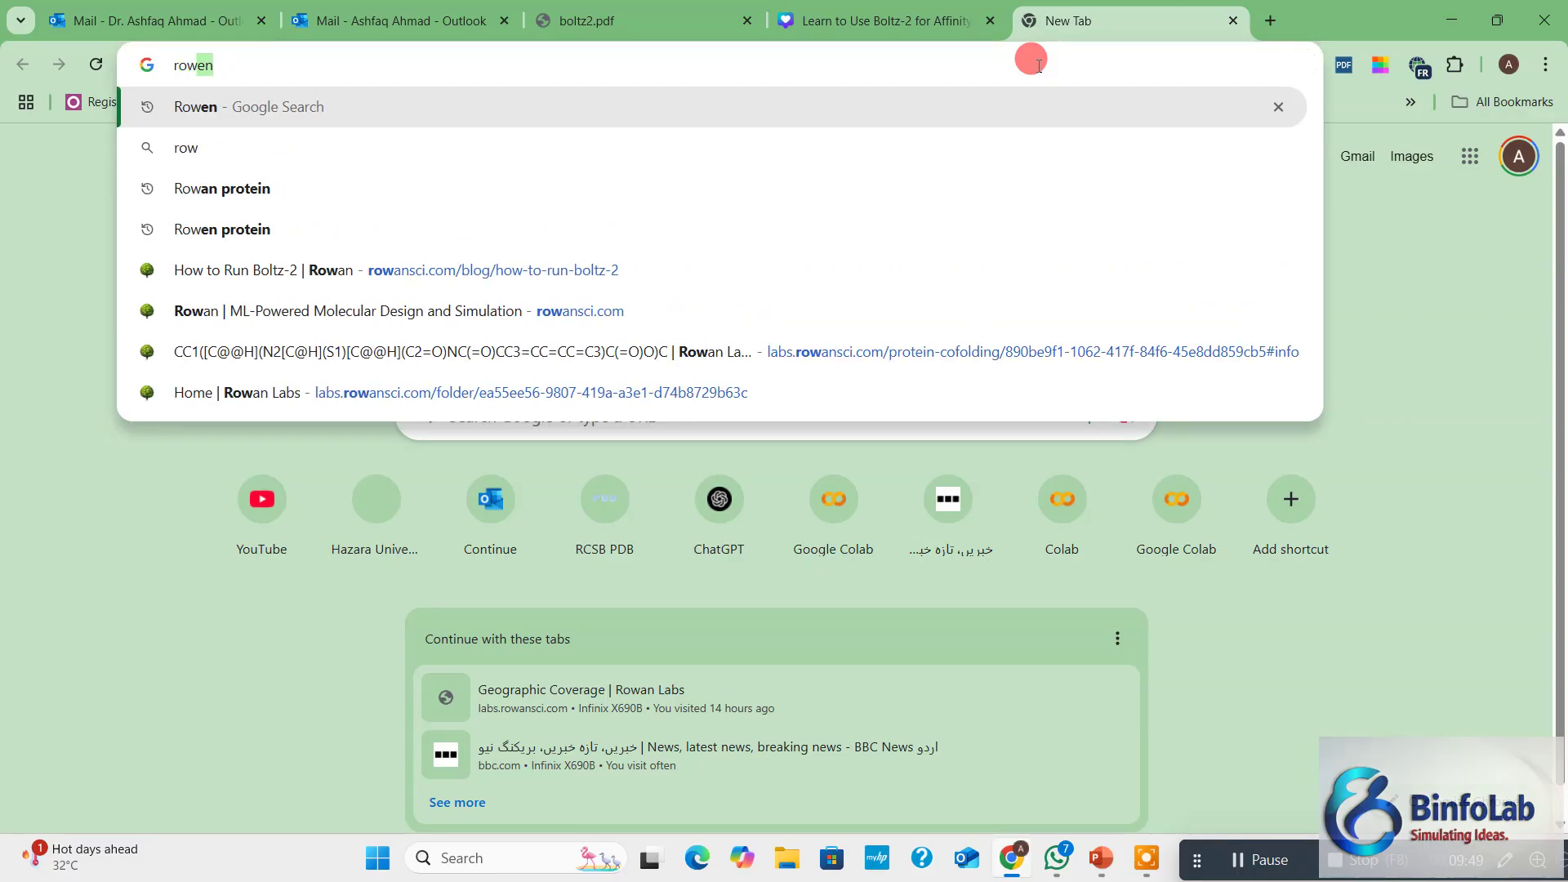
pyautogui.write('an')
pyautogui.press('Return')
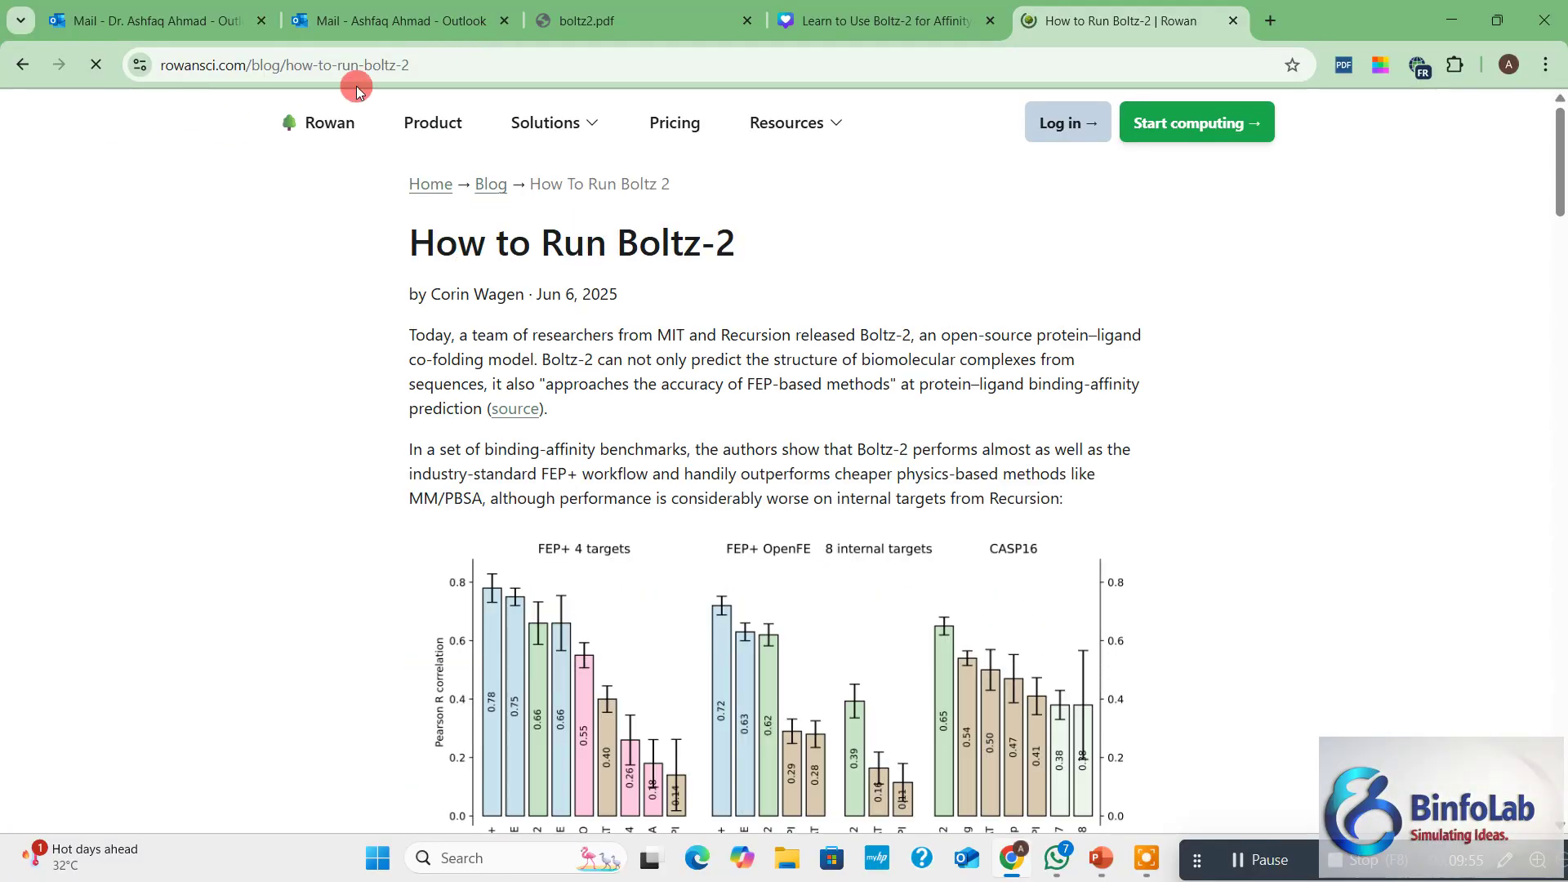
# Replace the address with a Google search for 'Rowan protein'
pyautogui.click(433, 63)
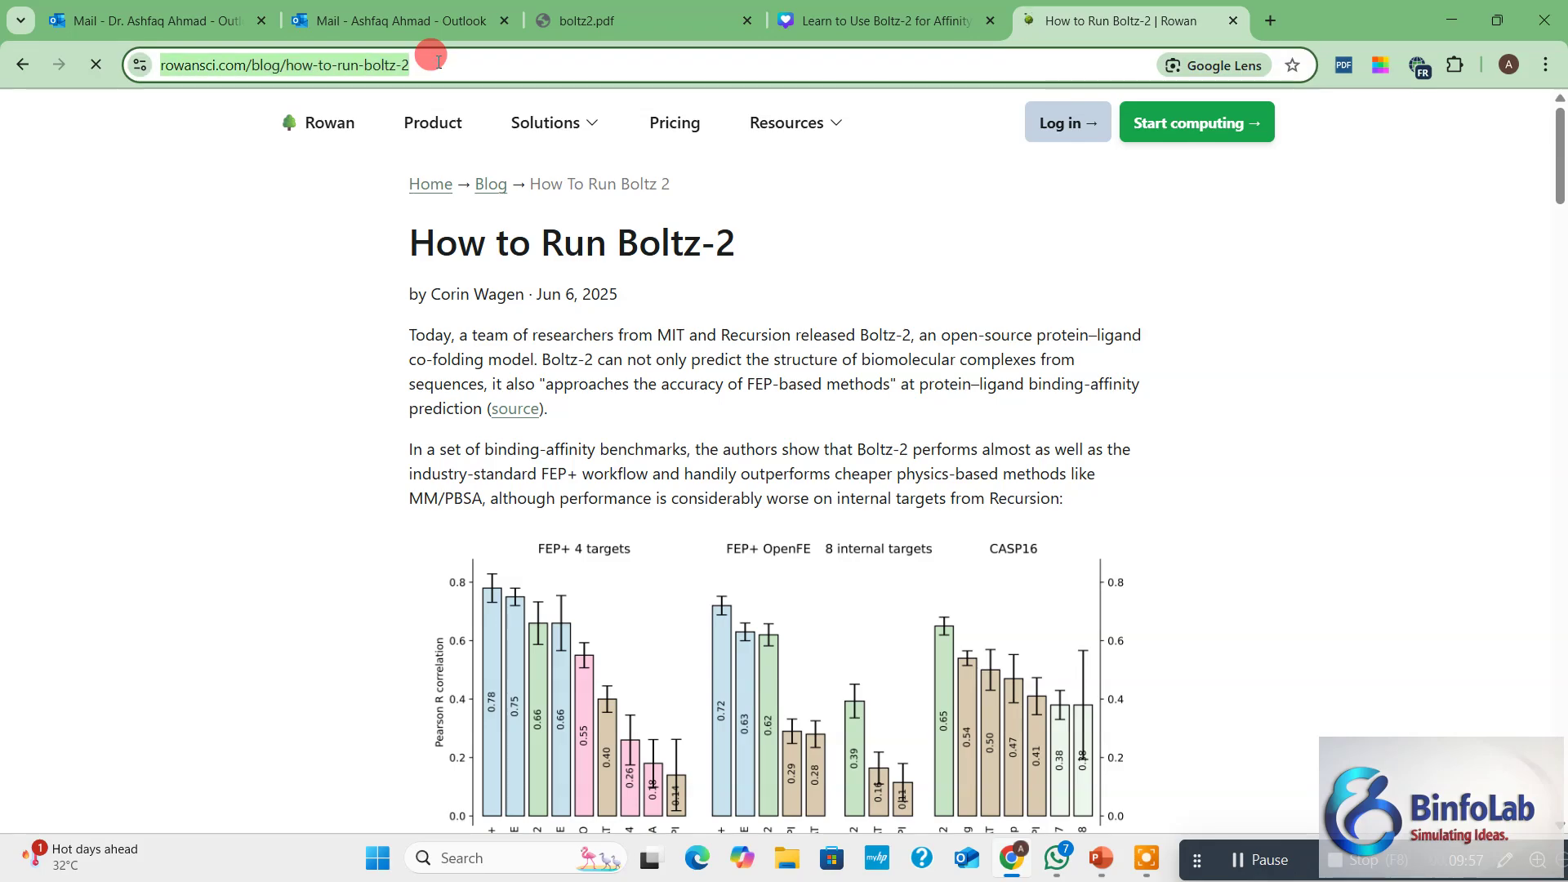
pyautogui.write('Rowan')
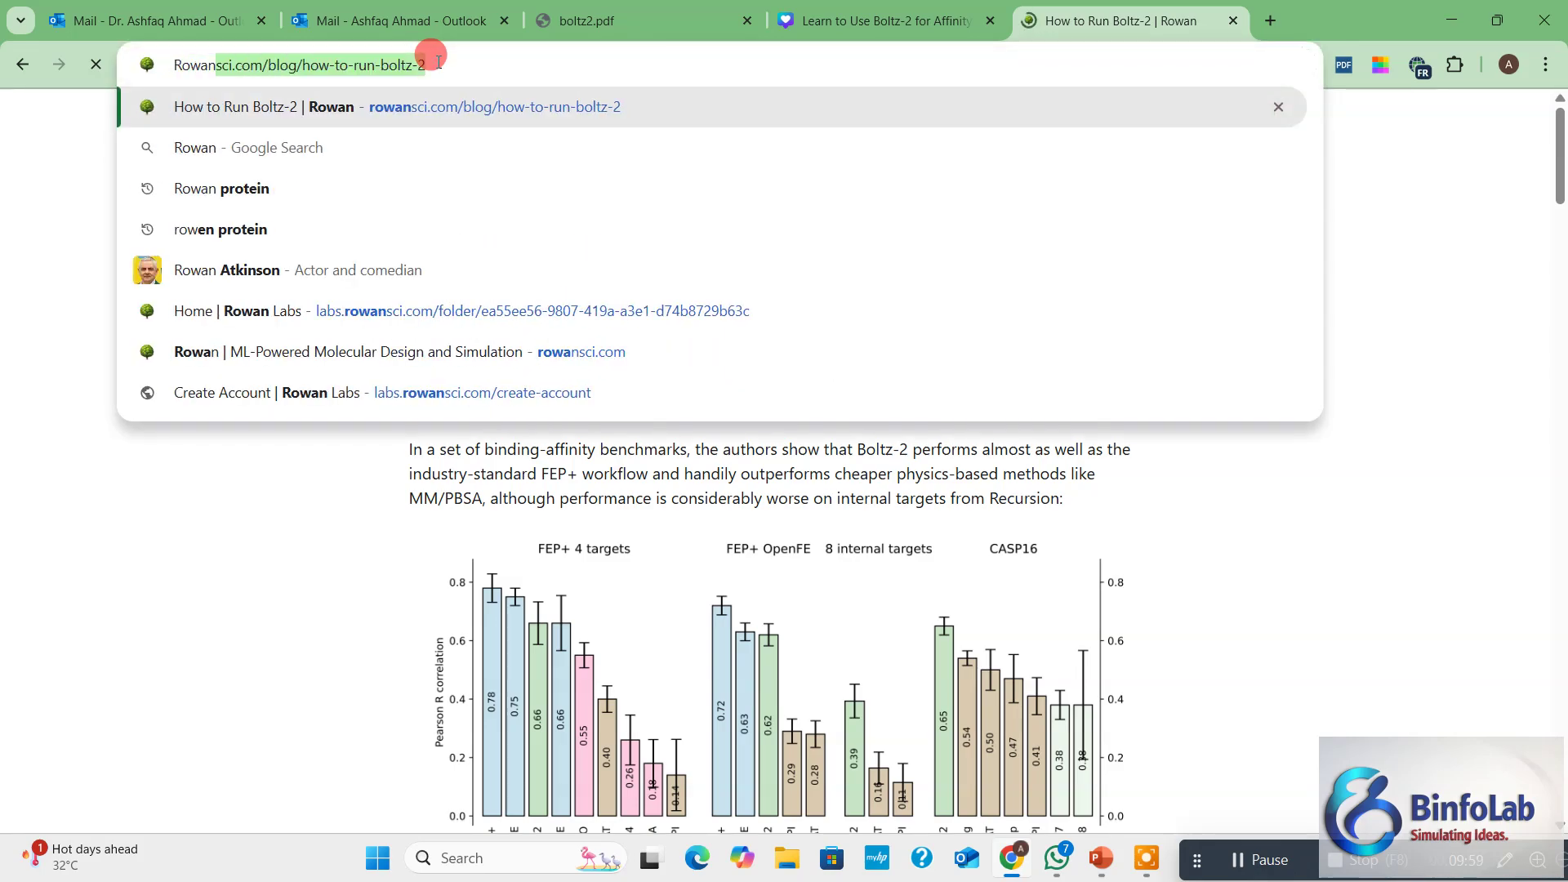
pyautogui.press('BackSpace')
pyautogui.write('protein')
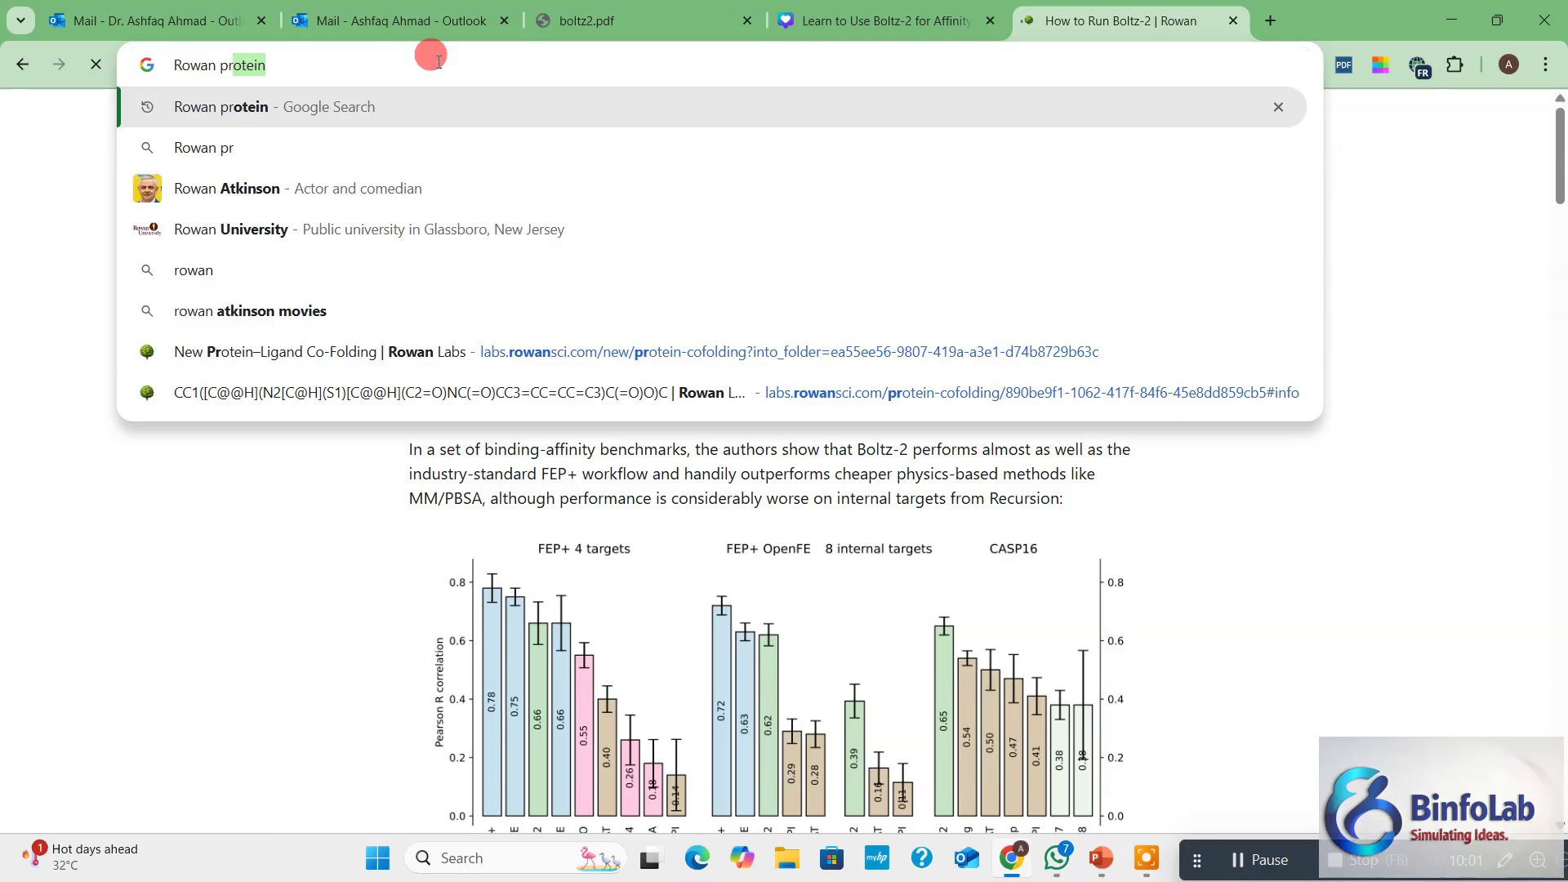
pyautogui.press('Return')
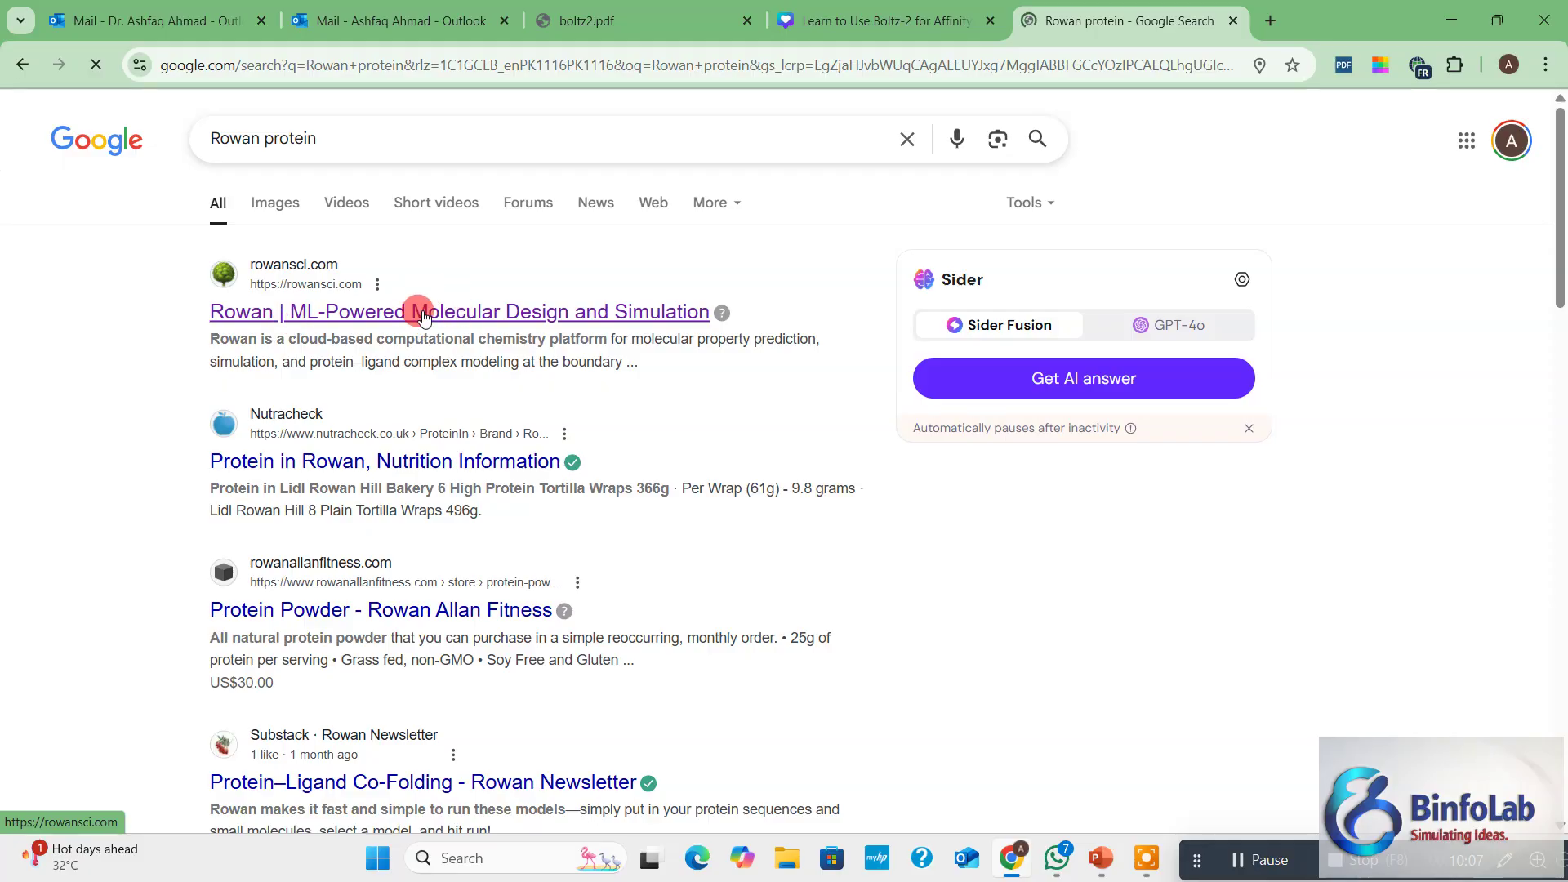
# Open rowansci.com from the first result and log in to Rowan Labs
pyautogui.click(493, 316)
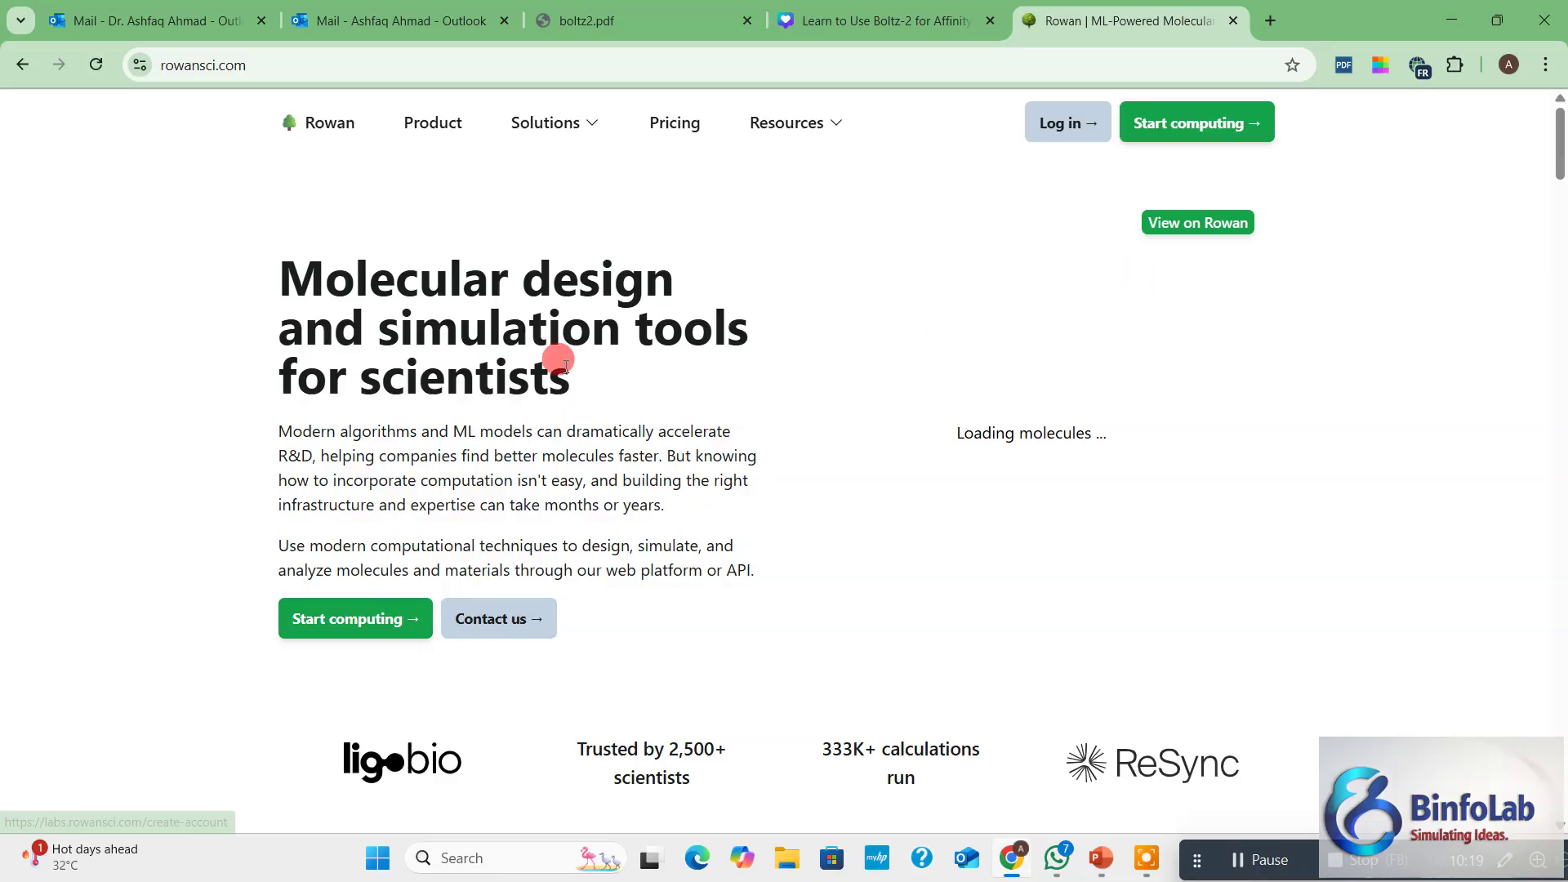
pyautogui.click(1079, 143)
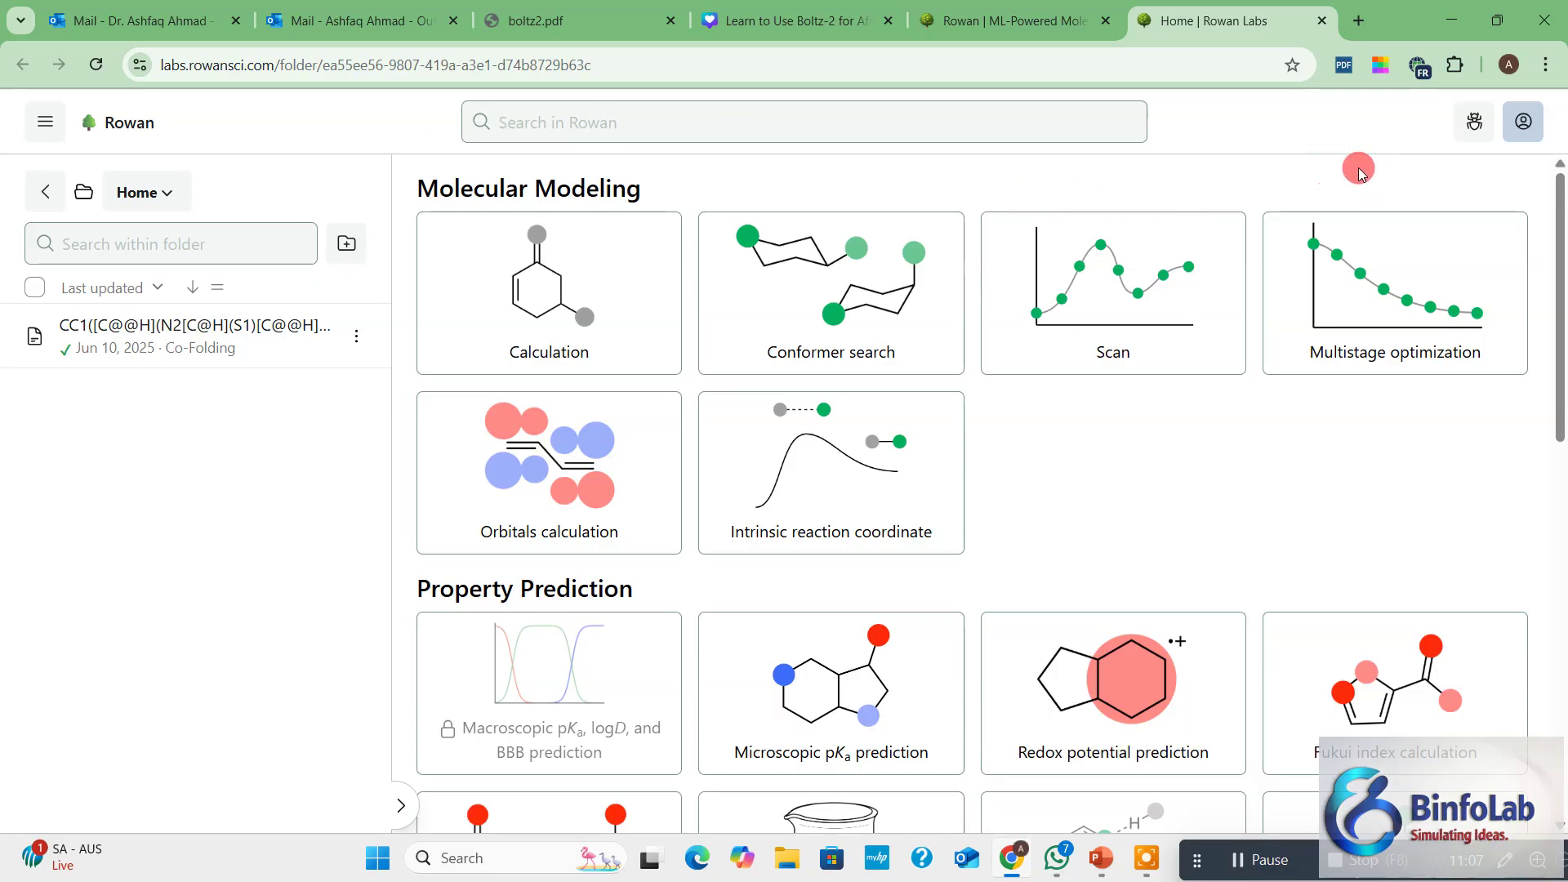
# Check the remaining weekly credits, then scroll down to the Drug Discovery workflows
pyautogui.click(1521, 137)
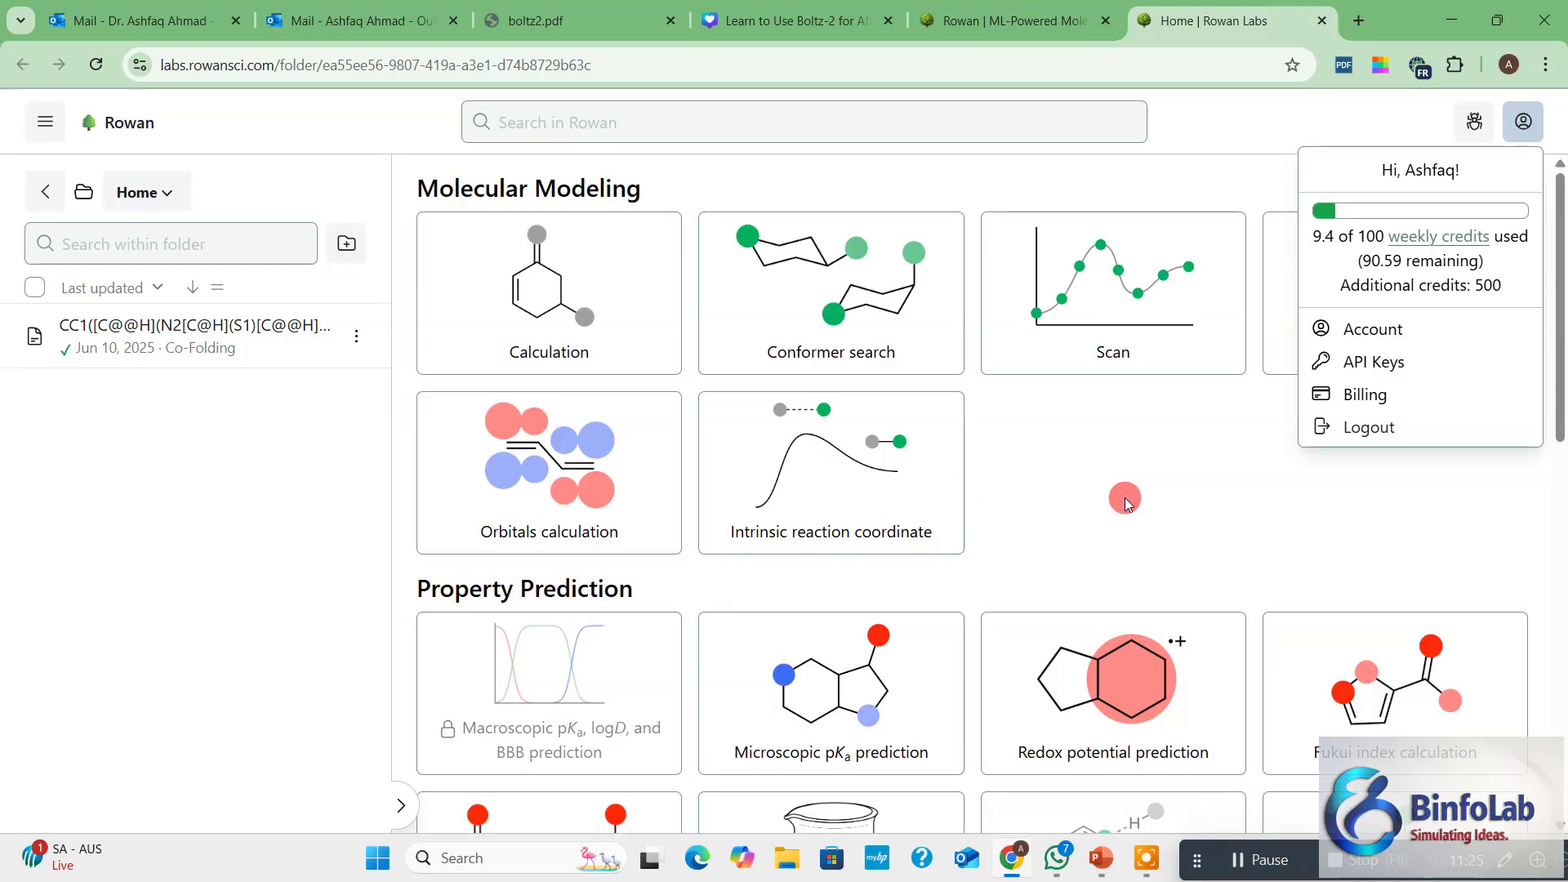
pyautogui.click(1127, 501)
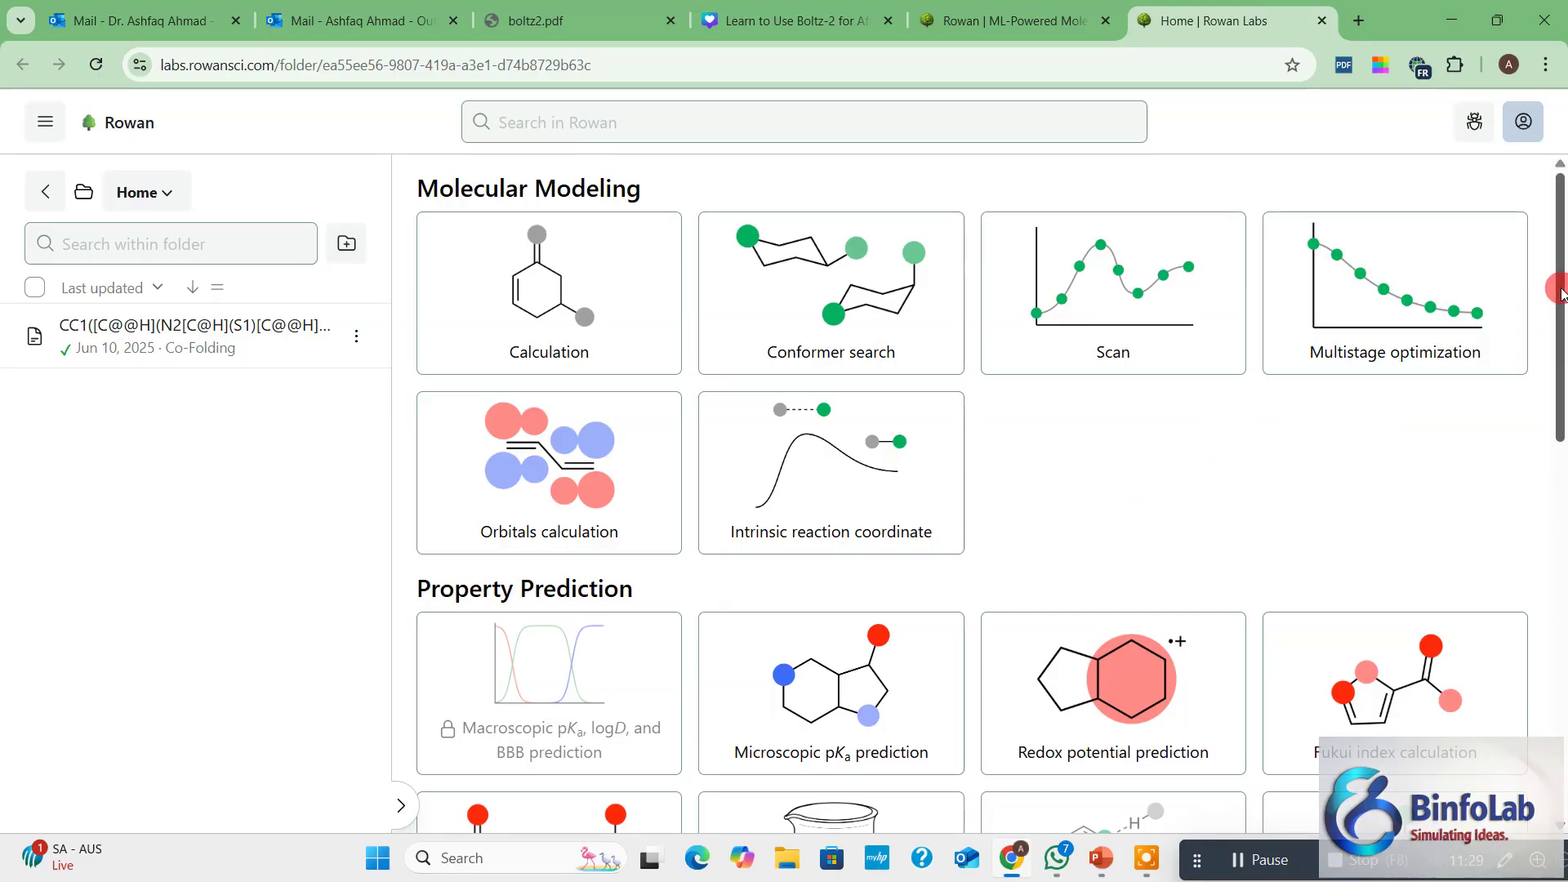
pyautogui.moveTo(1560, 392); pyautogui.dragTo(1558, 678)
pyautogui.click(621, 558)
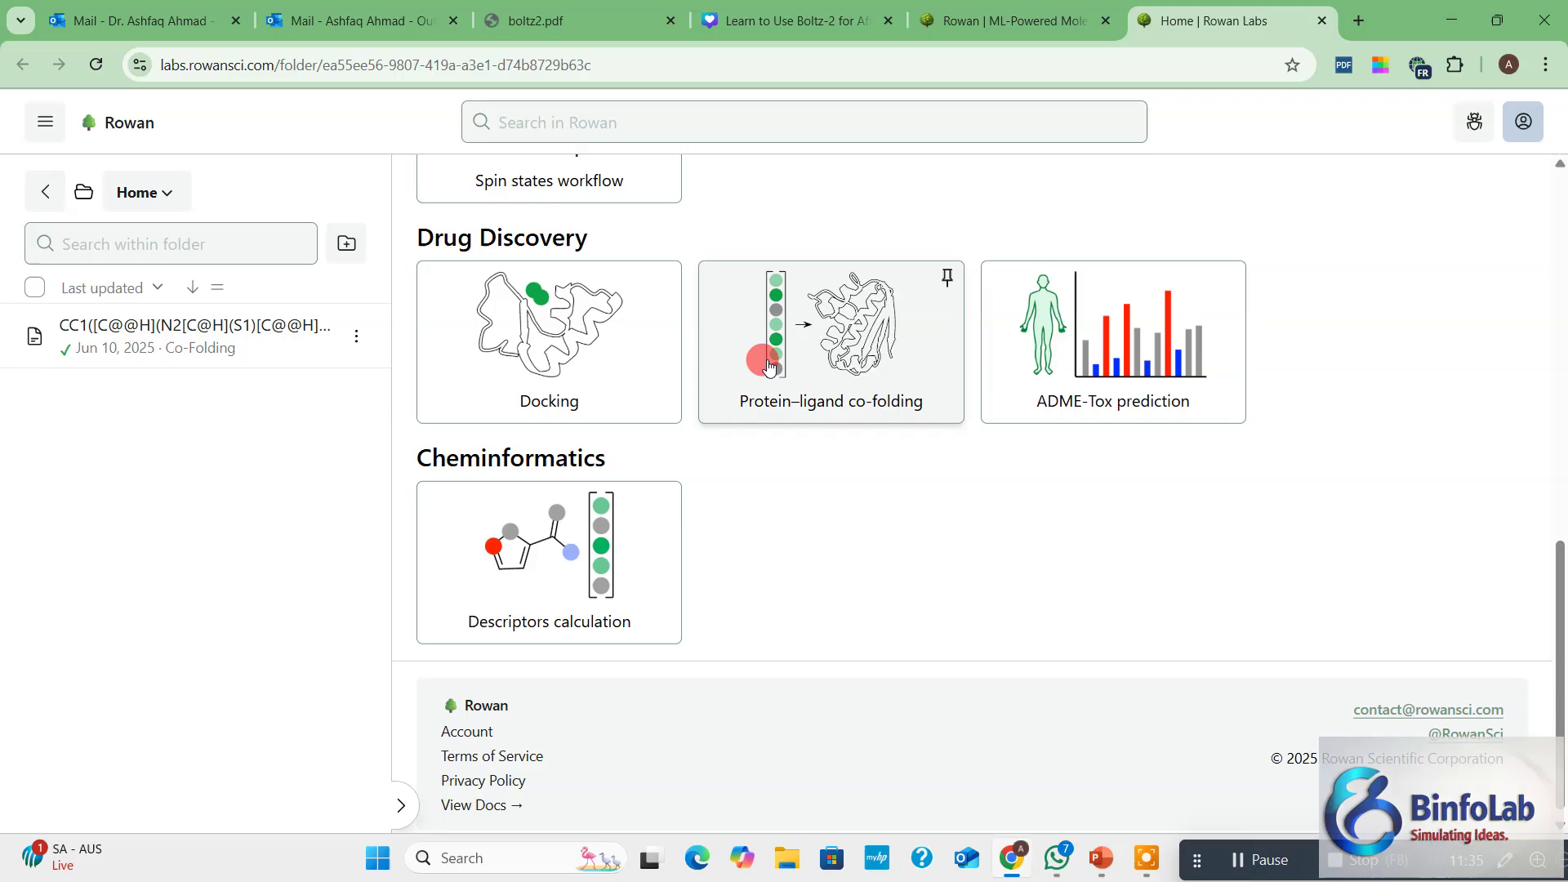
# Start a new protein–ligand co-folding run and paste in the protein sequence
pyautogui.click(836, 352)
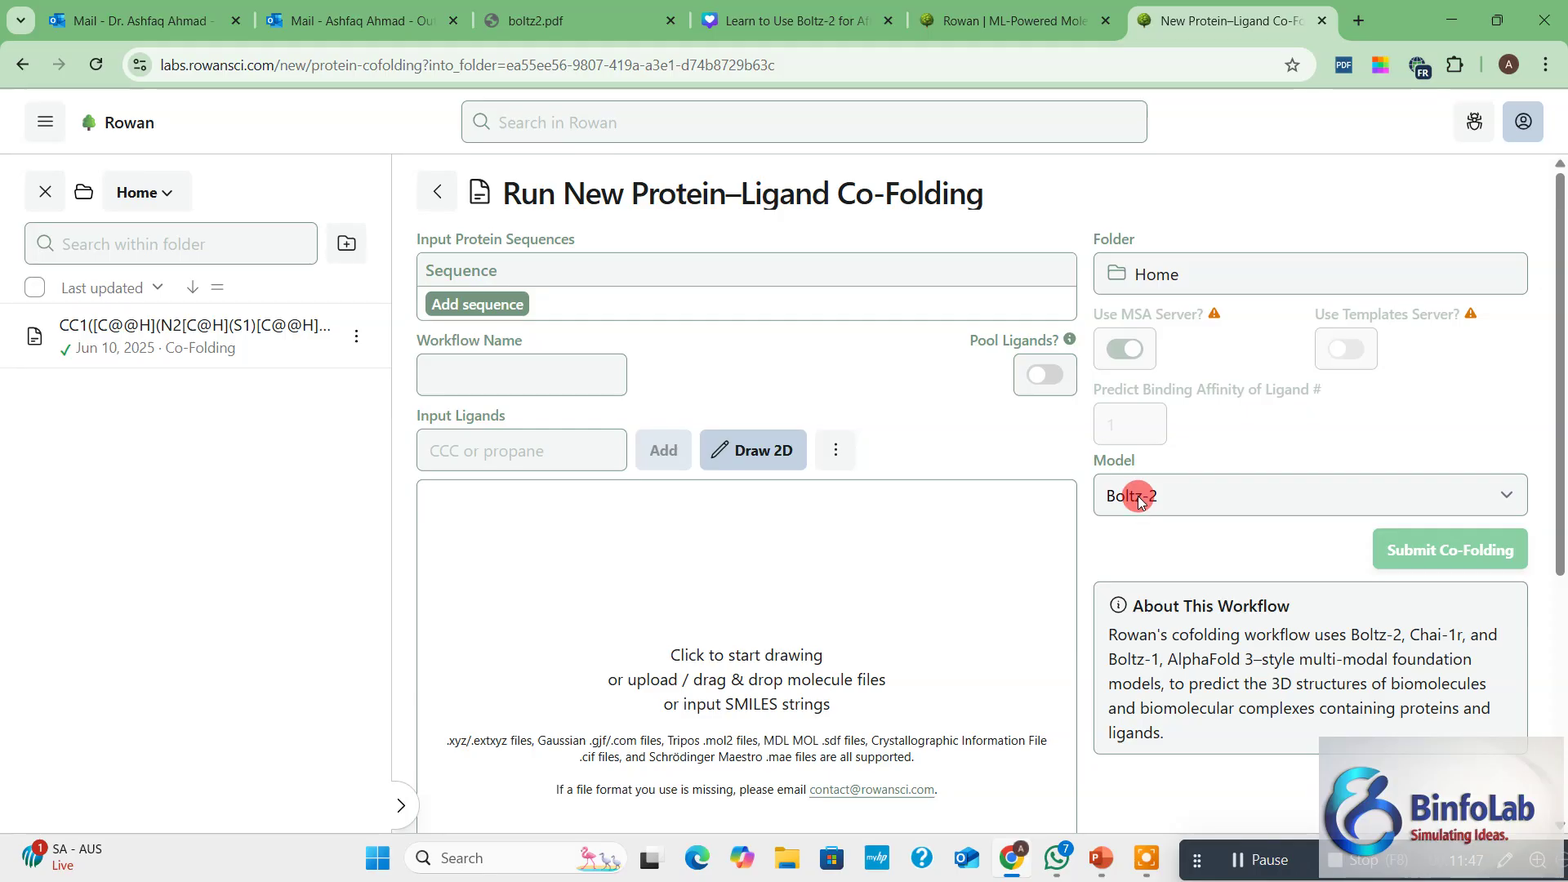
pyautogui.click(470, 312)
pyautogui.write('TTCCPSIVARSNFNVCRLPGTPEALCATYTGCIIIPGATCPGDYAN')
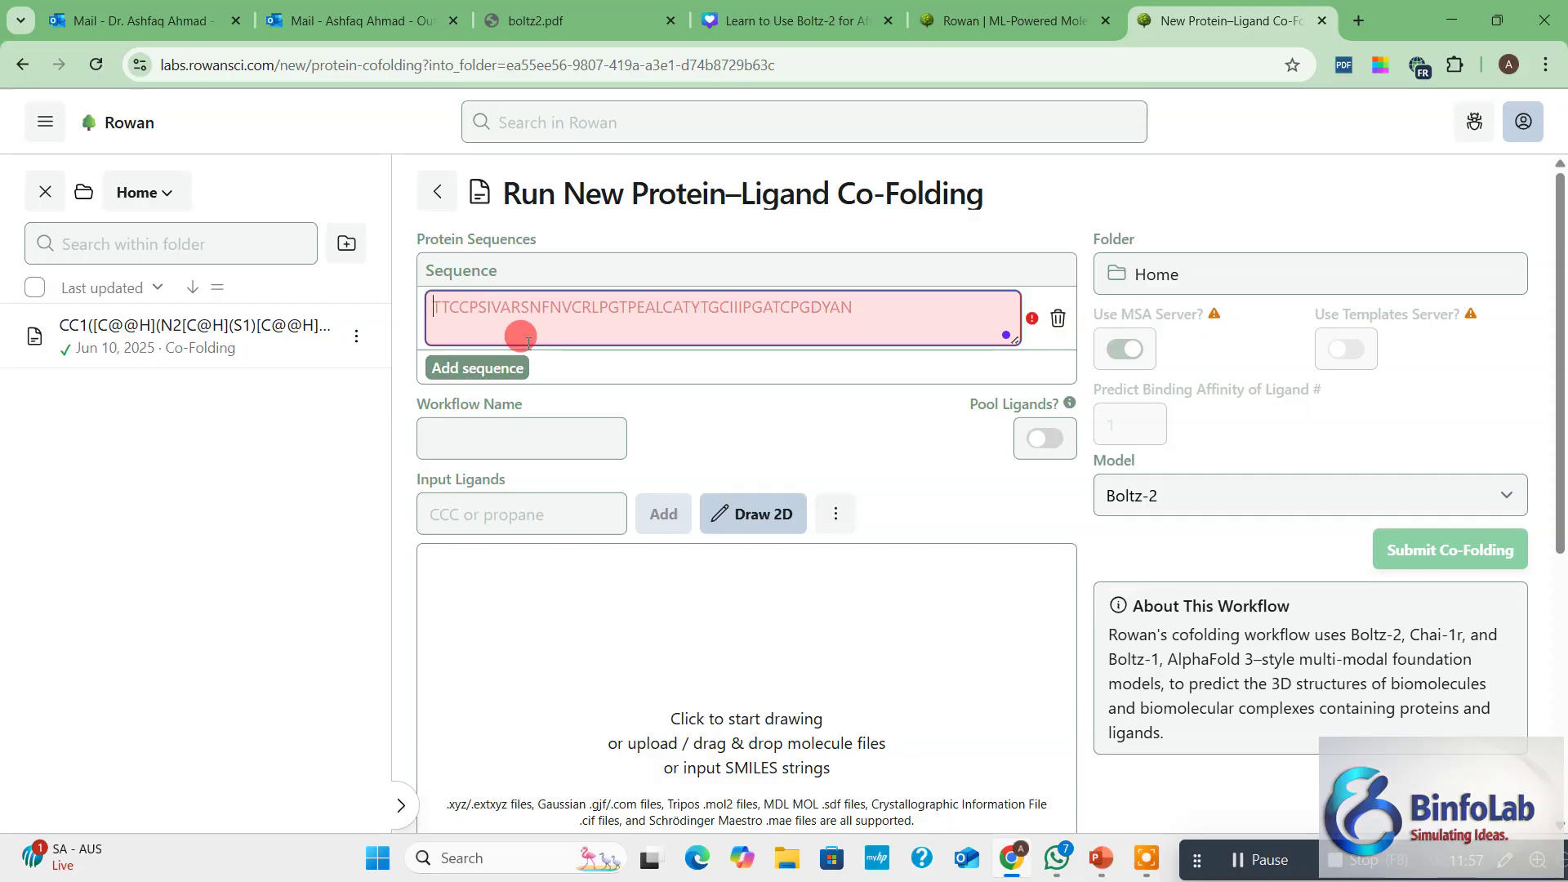
# Name the workflow EGFR, move to Input Ligands, and open a new browser tab
pyautogui.click(481, 438)
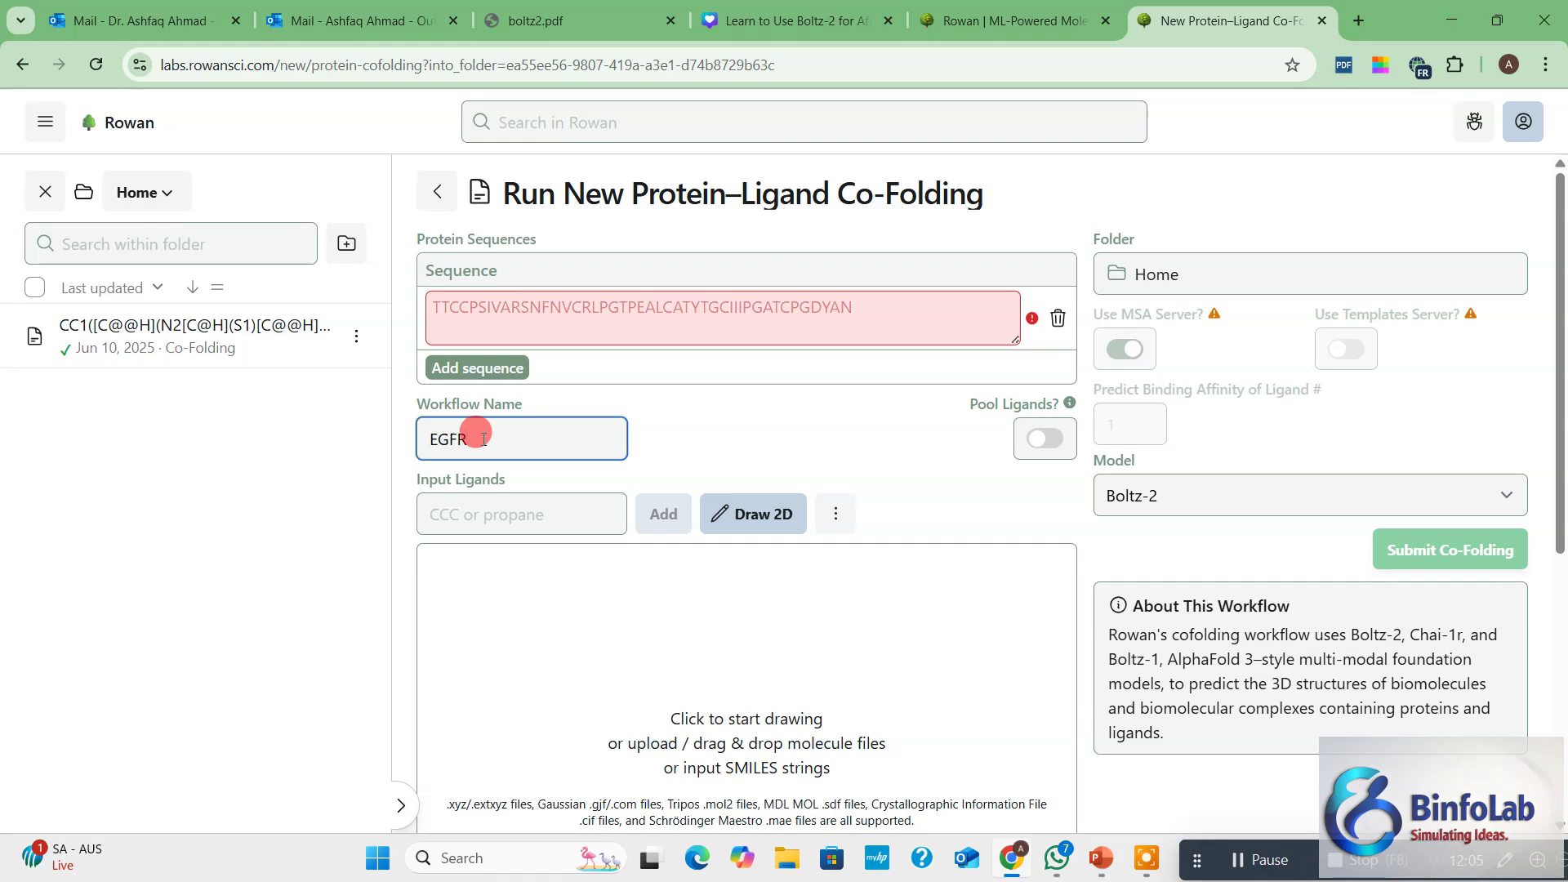
pyautogui.click(468, 519)
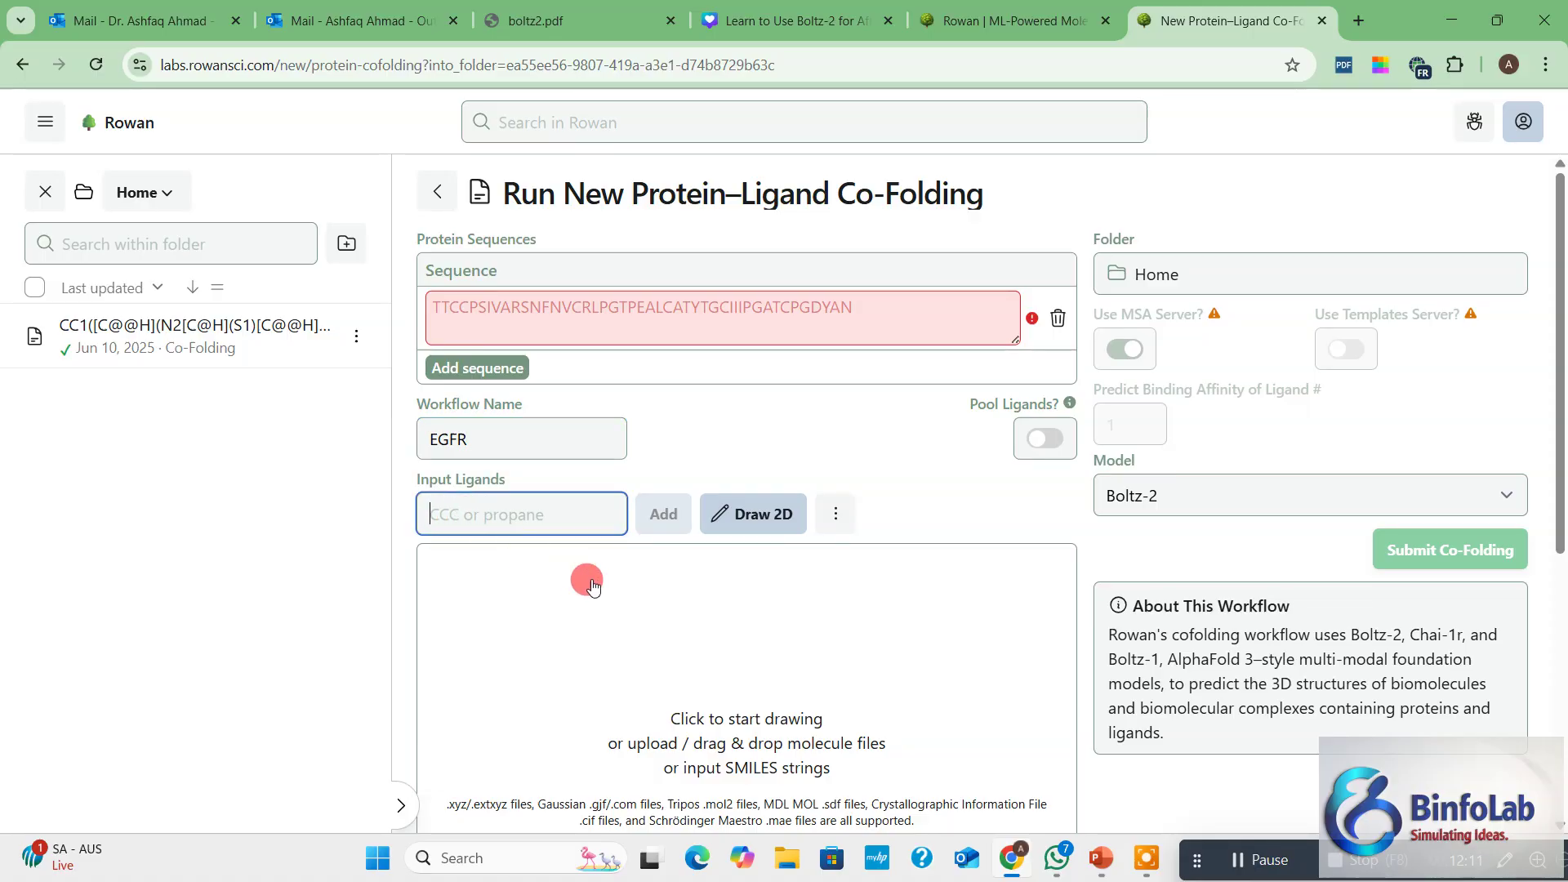
pyautogui.scroll(-3, 587, 581)
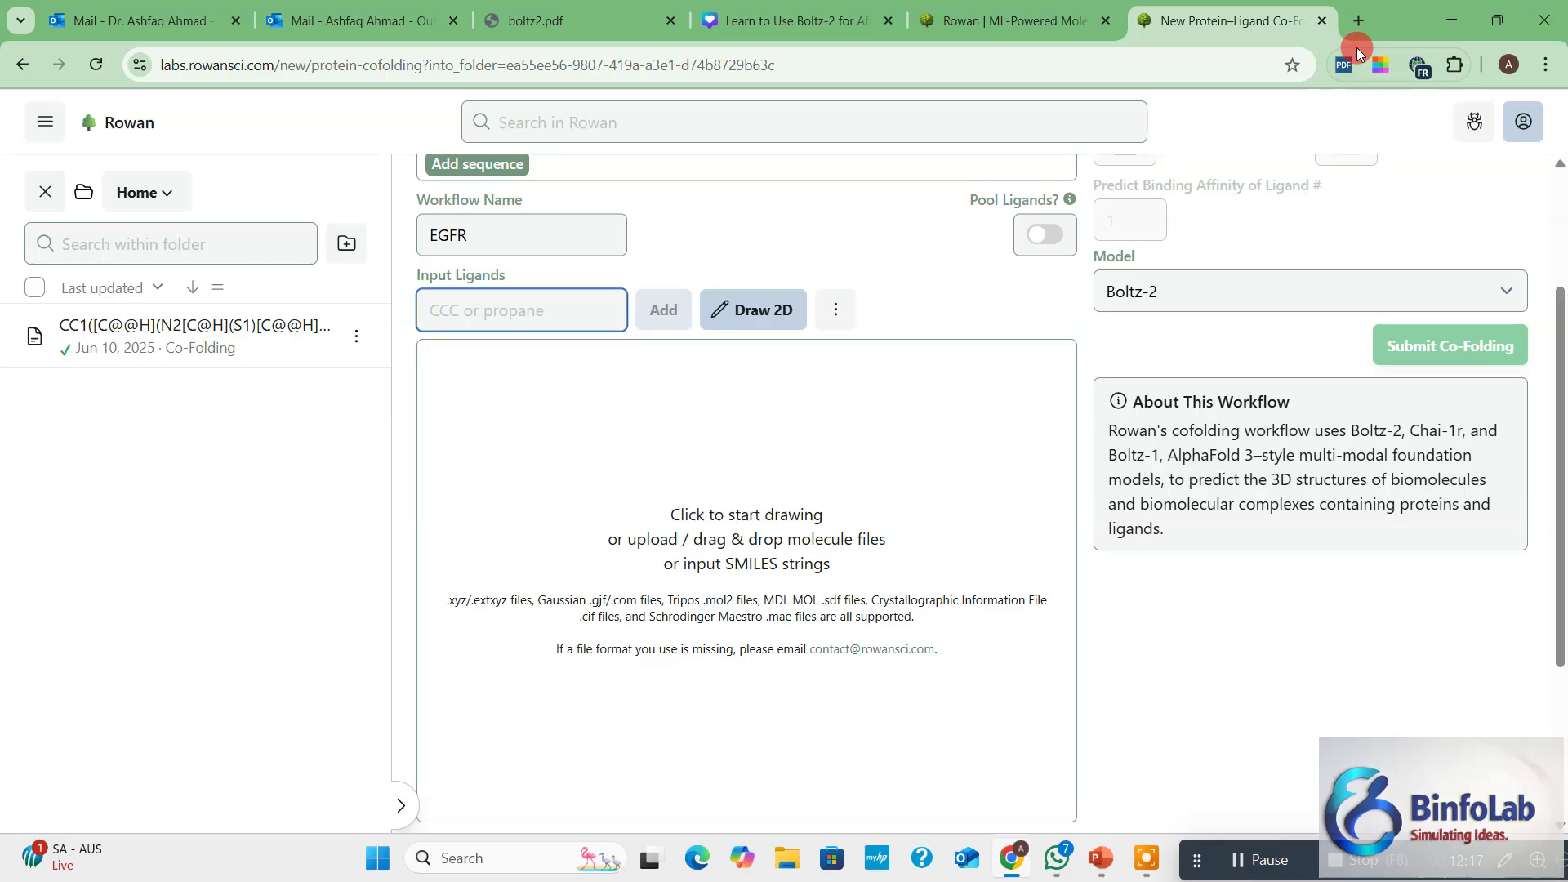
pyautogui.click(1358, 20)
pyautogui.click(1023, 64)
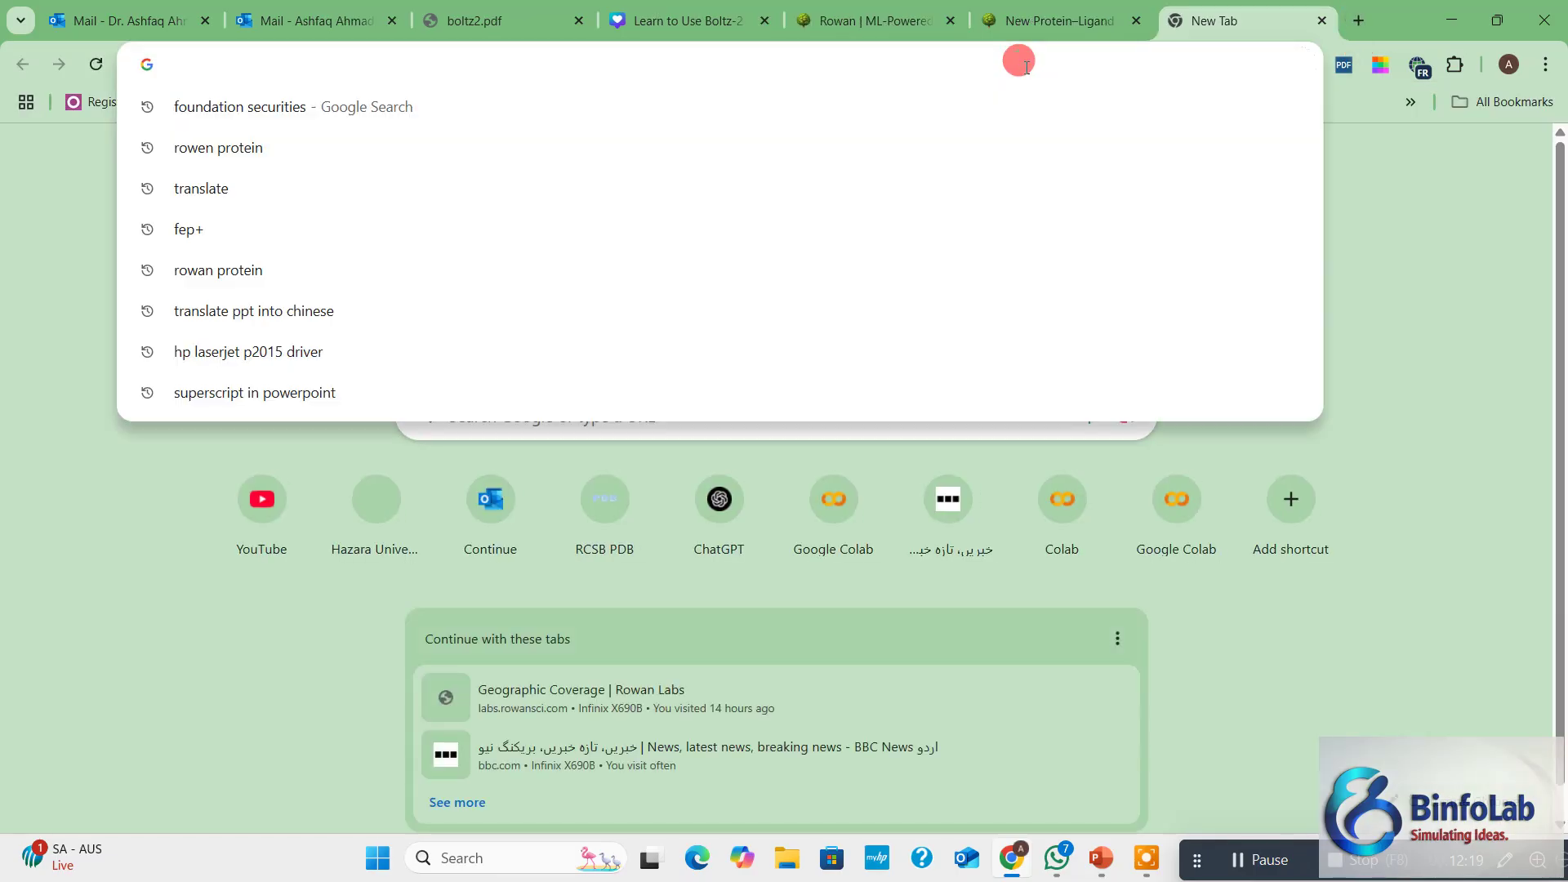
# Search PubChem for acetaminophen and select its SMILES CC(=O)NC1=CC=C(C=C1)O
pyautogui.write('pu')
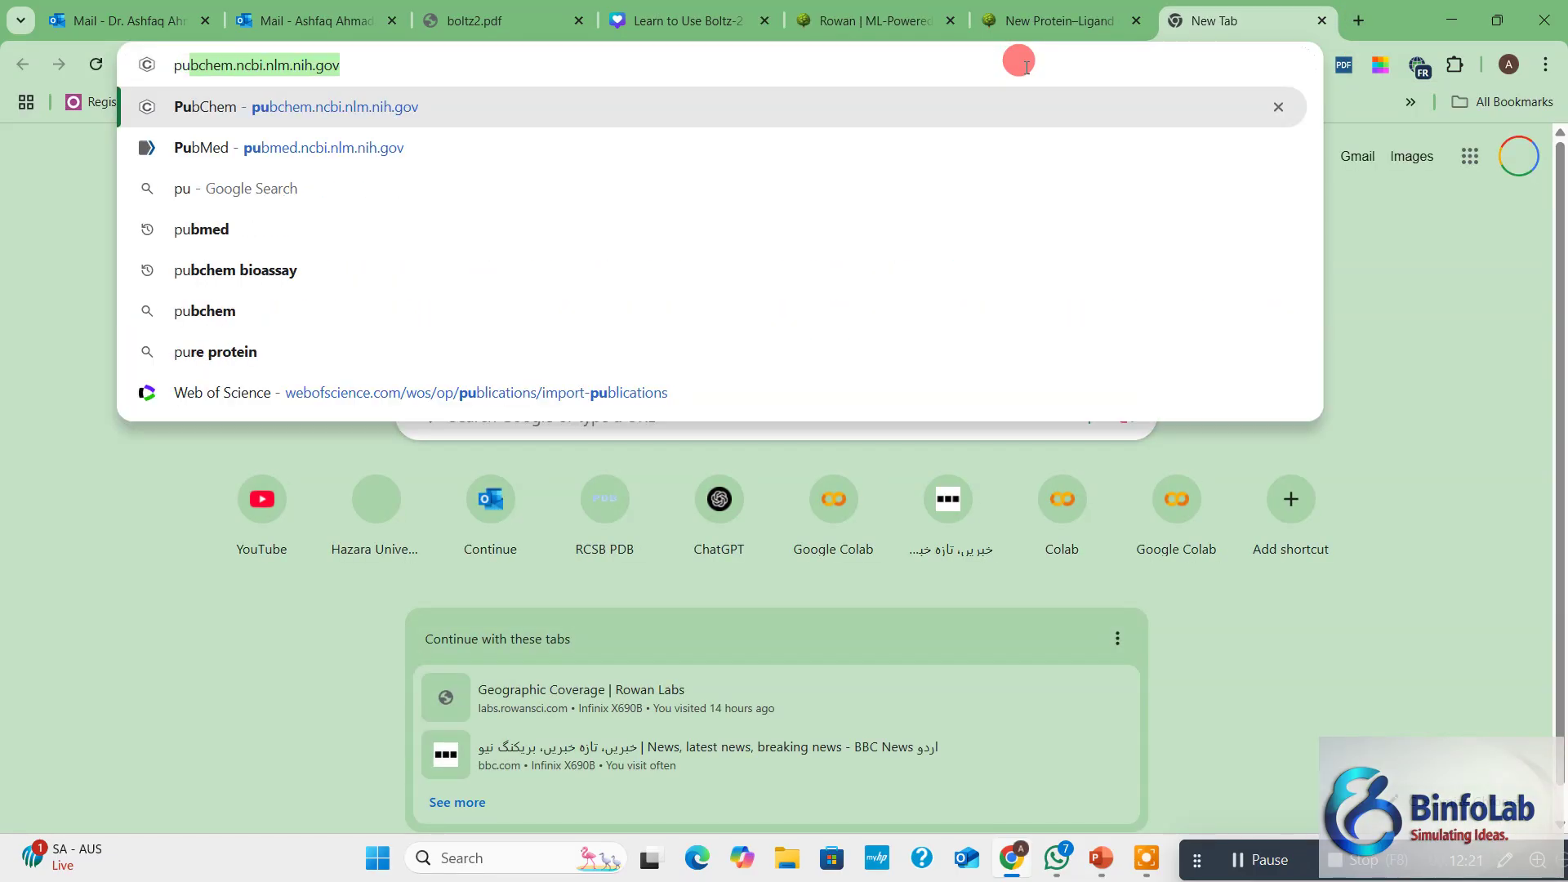
pyautogui.write('b')
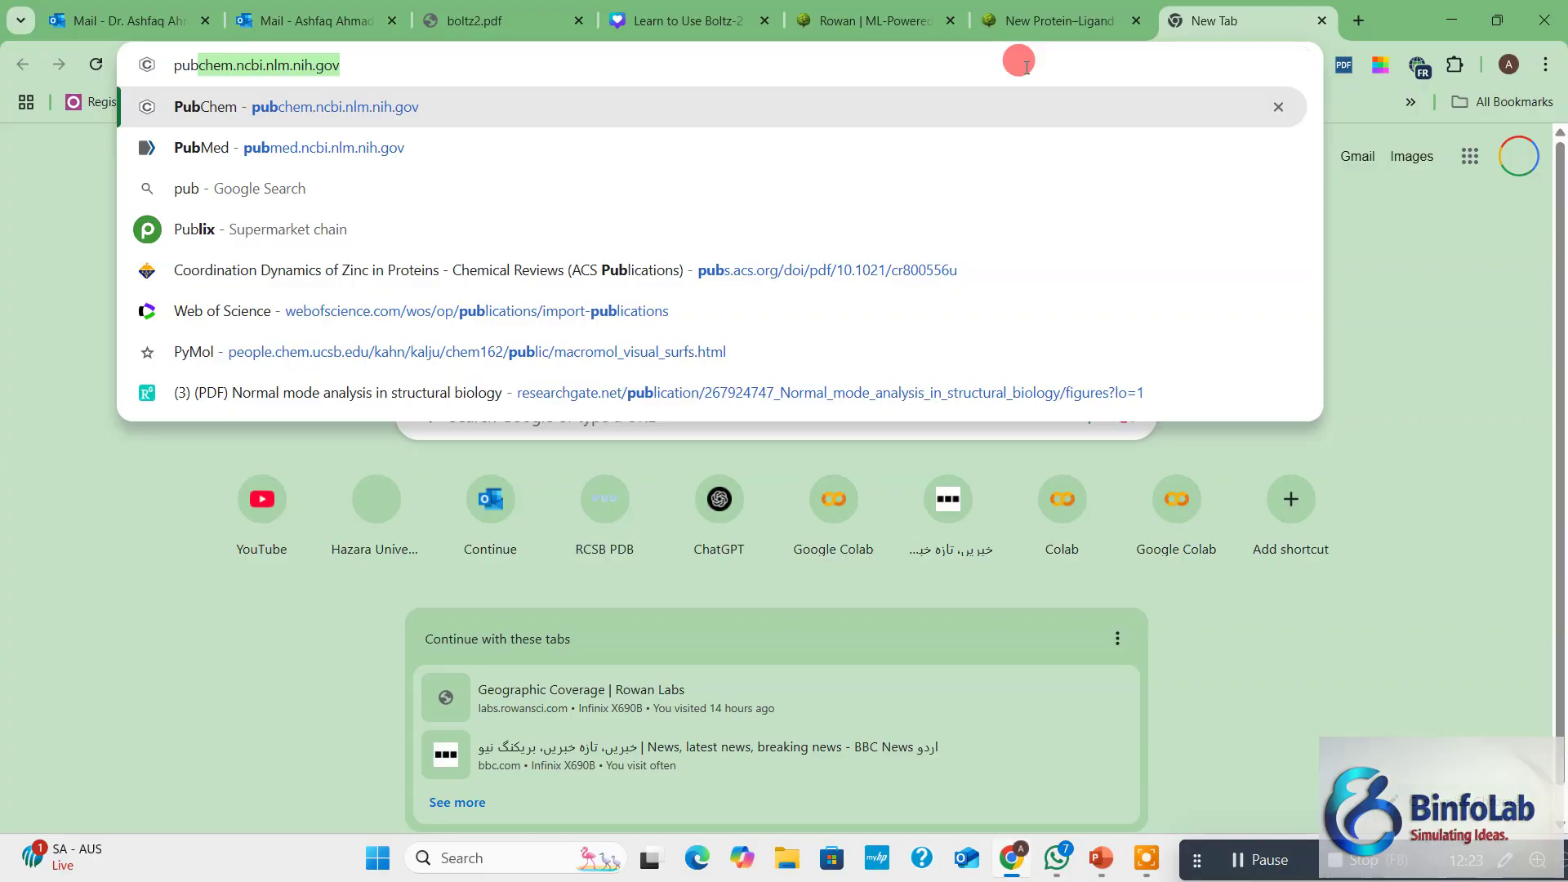
pyautogui.press('Return')
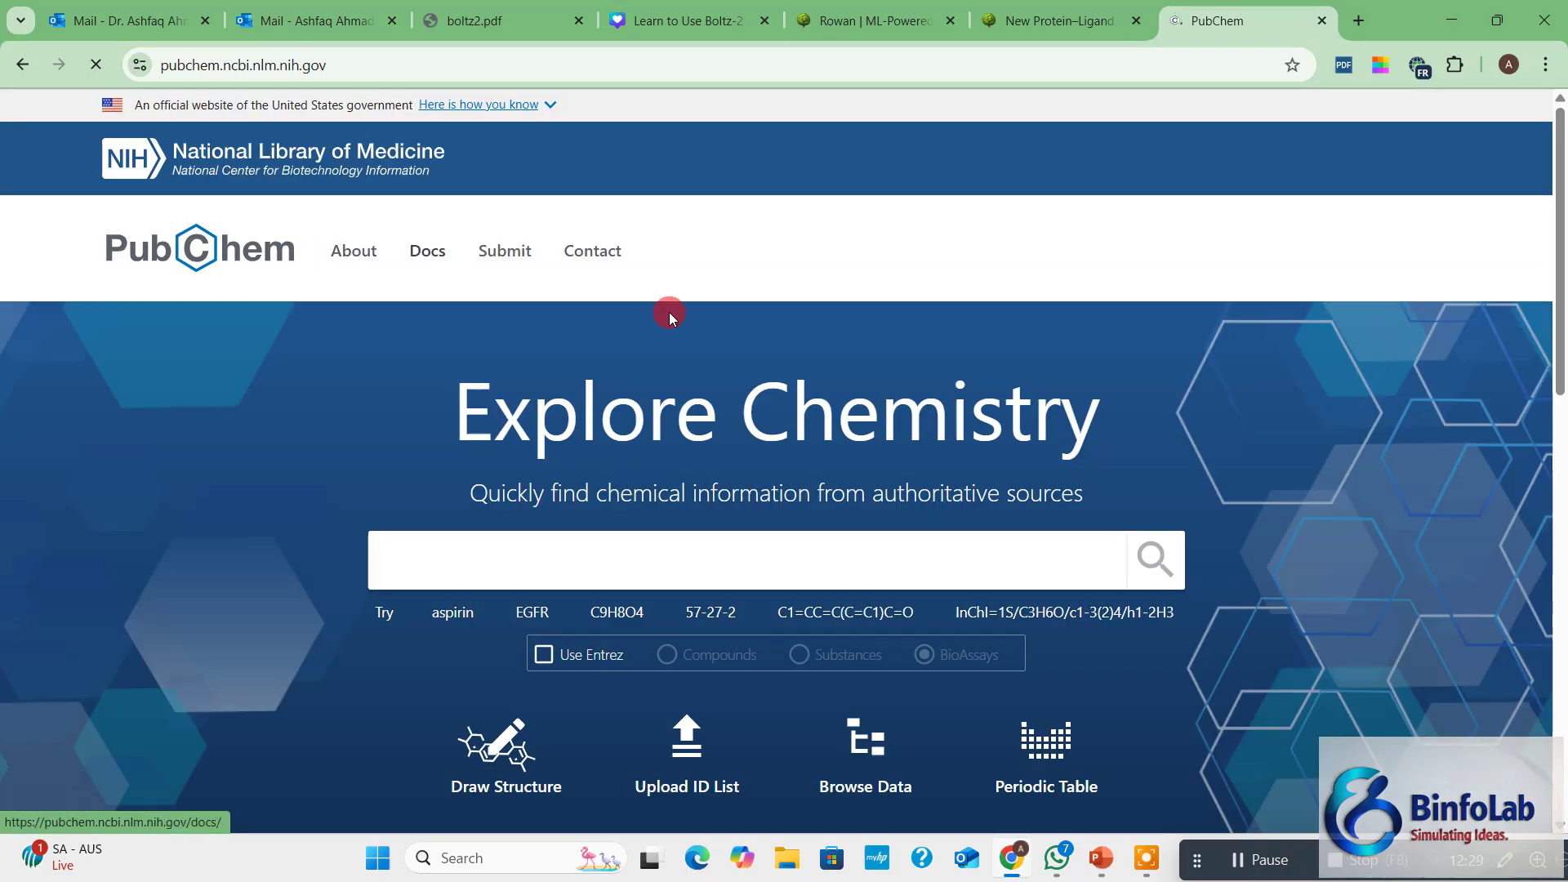
pyautogui.write('acetominophen')
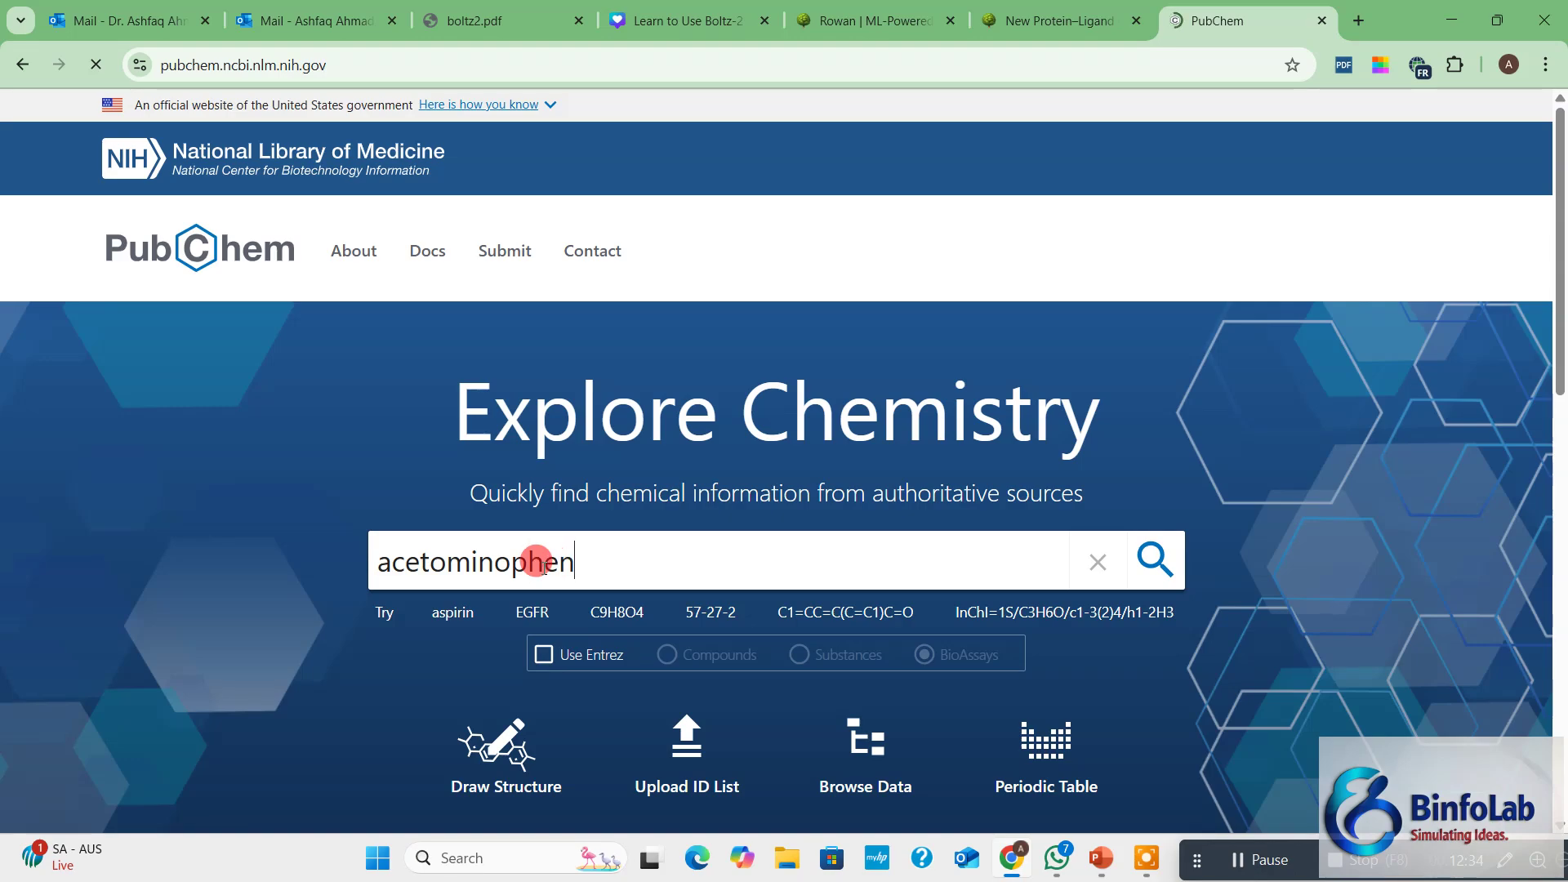
pyautogui.press('Return')
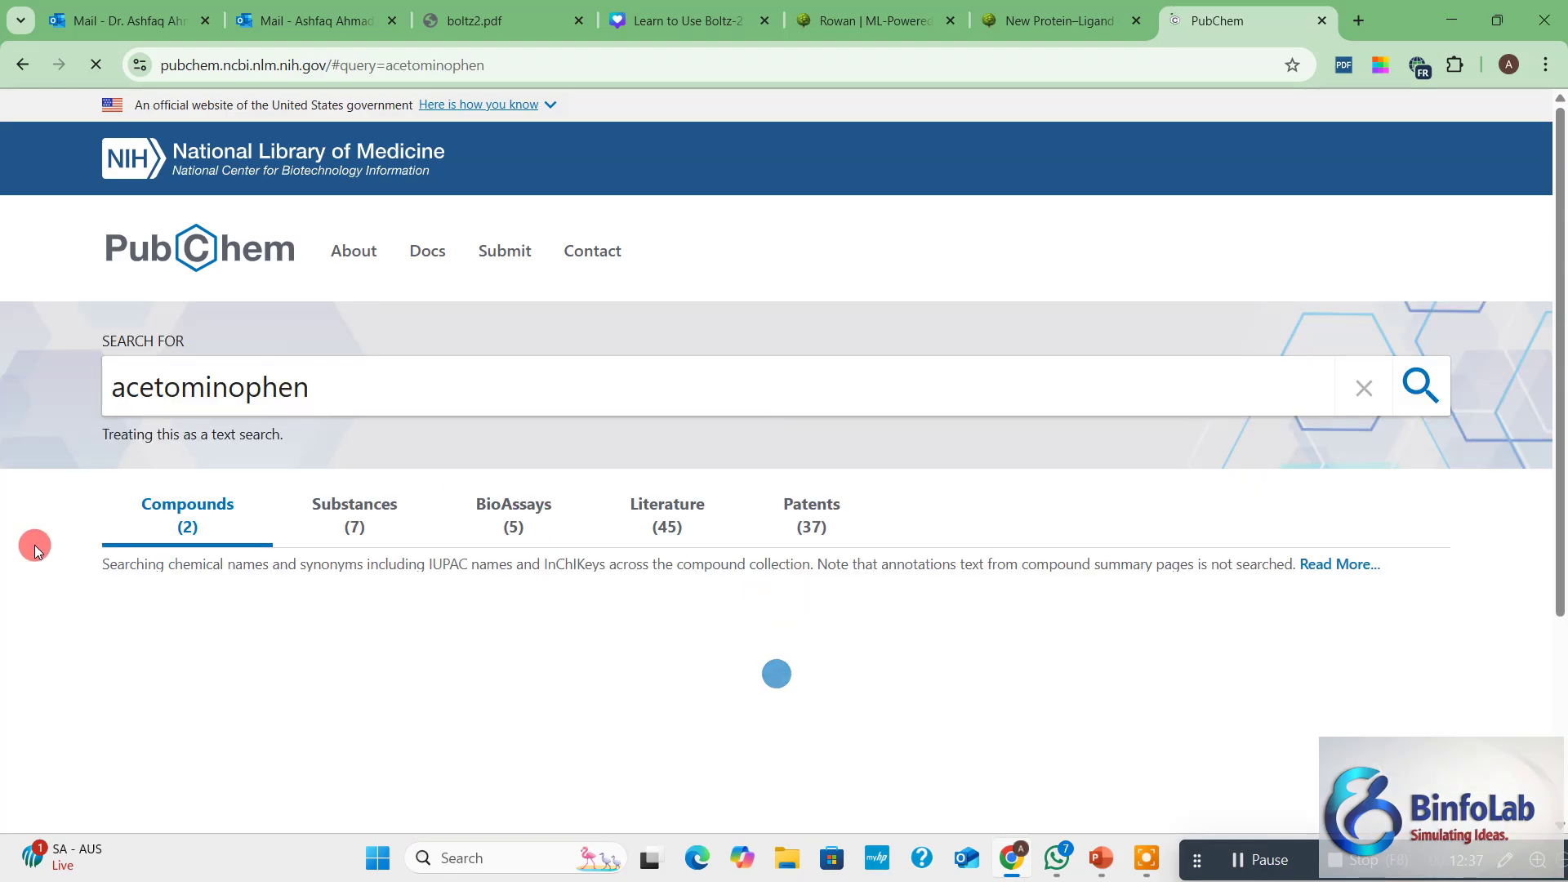
pyautogui.scroll(-1, 200, 518)
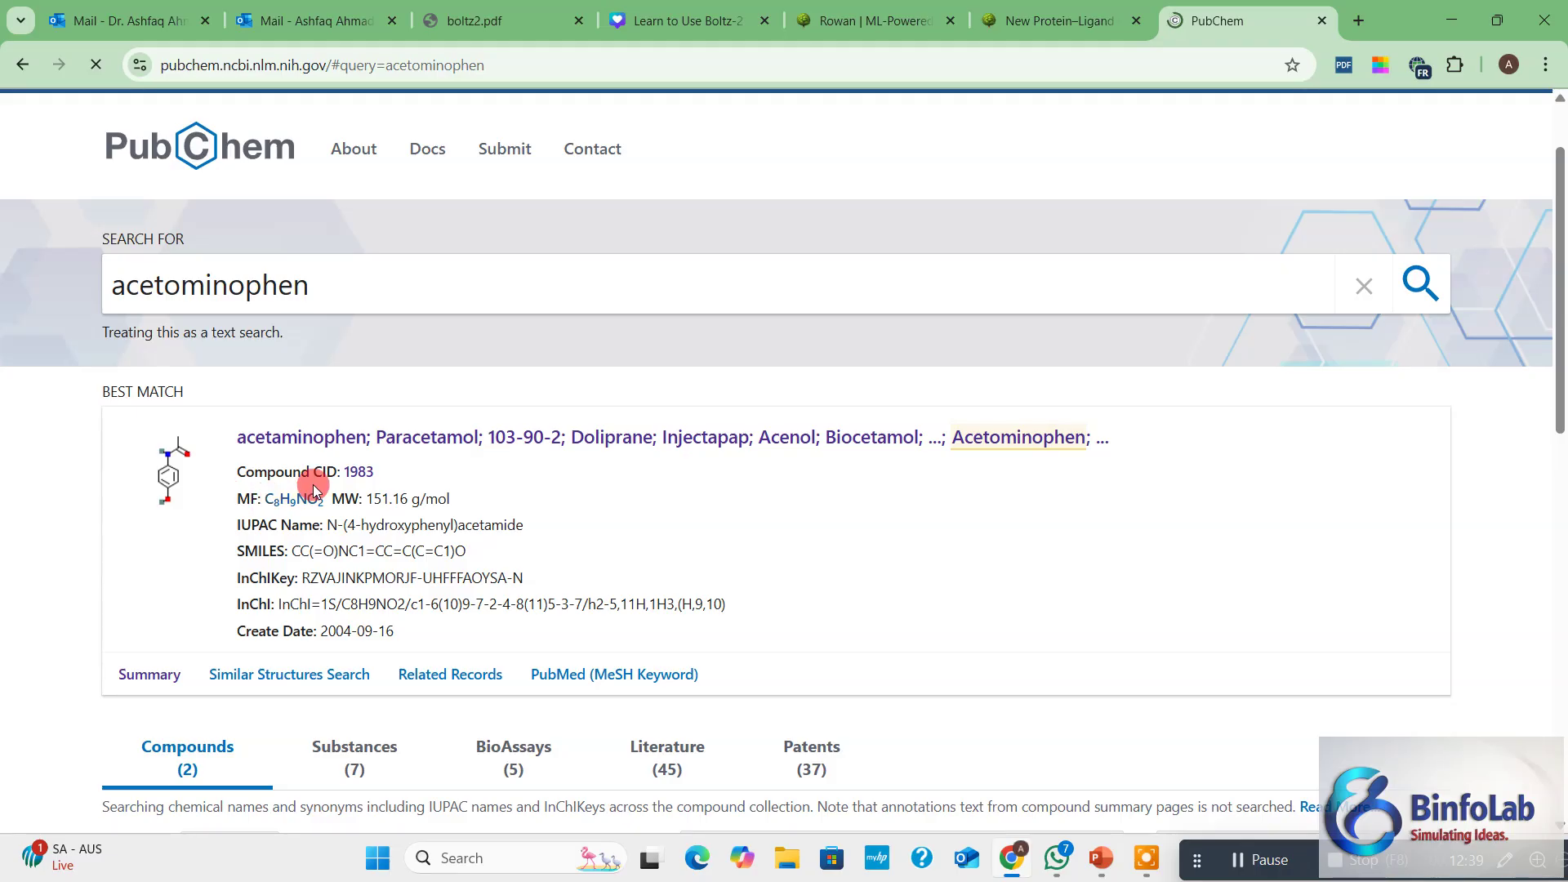
pyautogui.moveTo(293, 550); pyautogui.dragTo(468, 545)
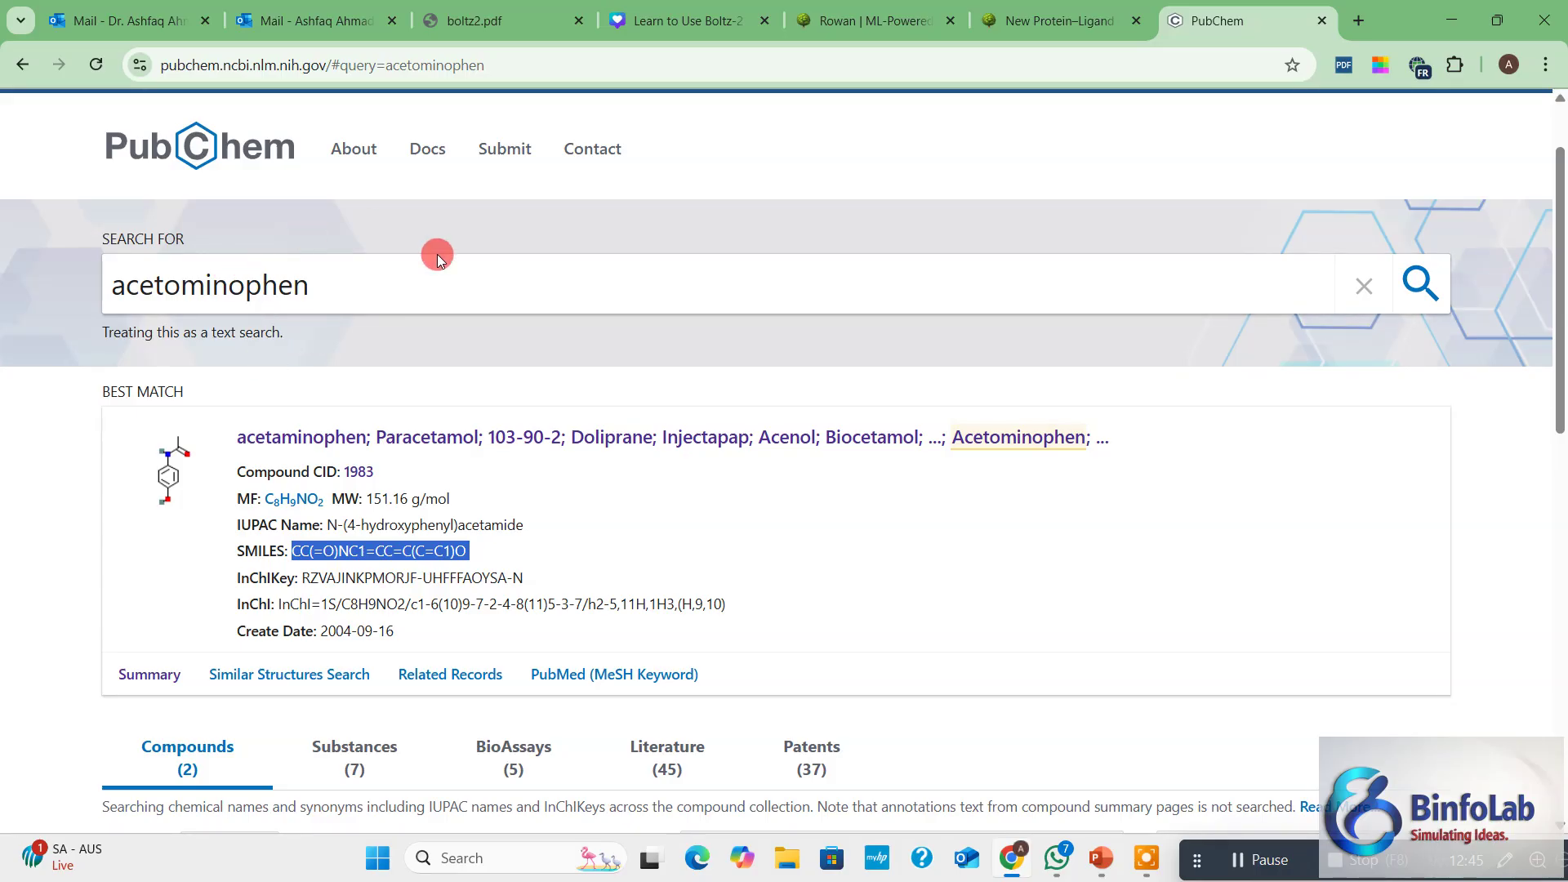
# On the EGFR co-folding form, enable Use MSA Server and start entering a ligand
pyautogui.click(1090, 18)
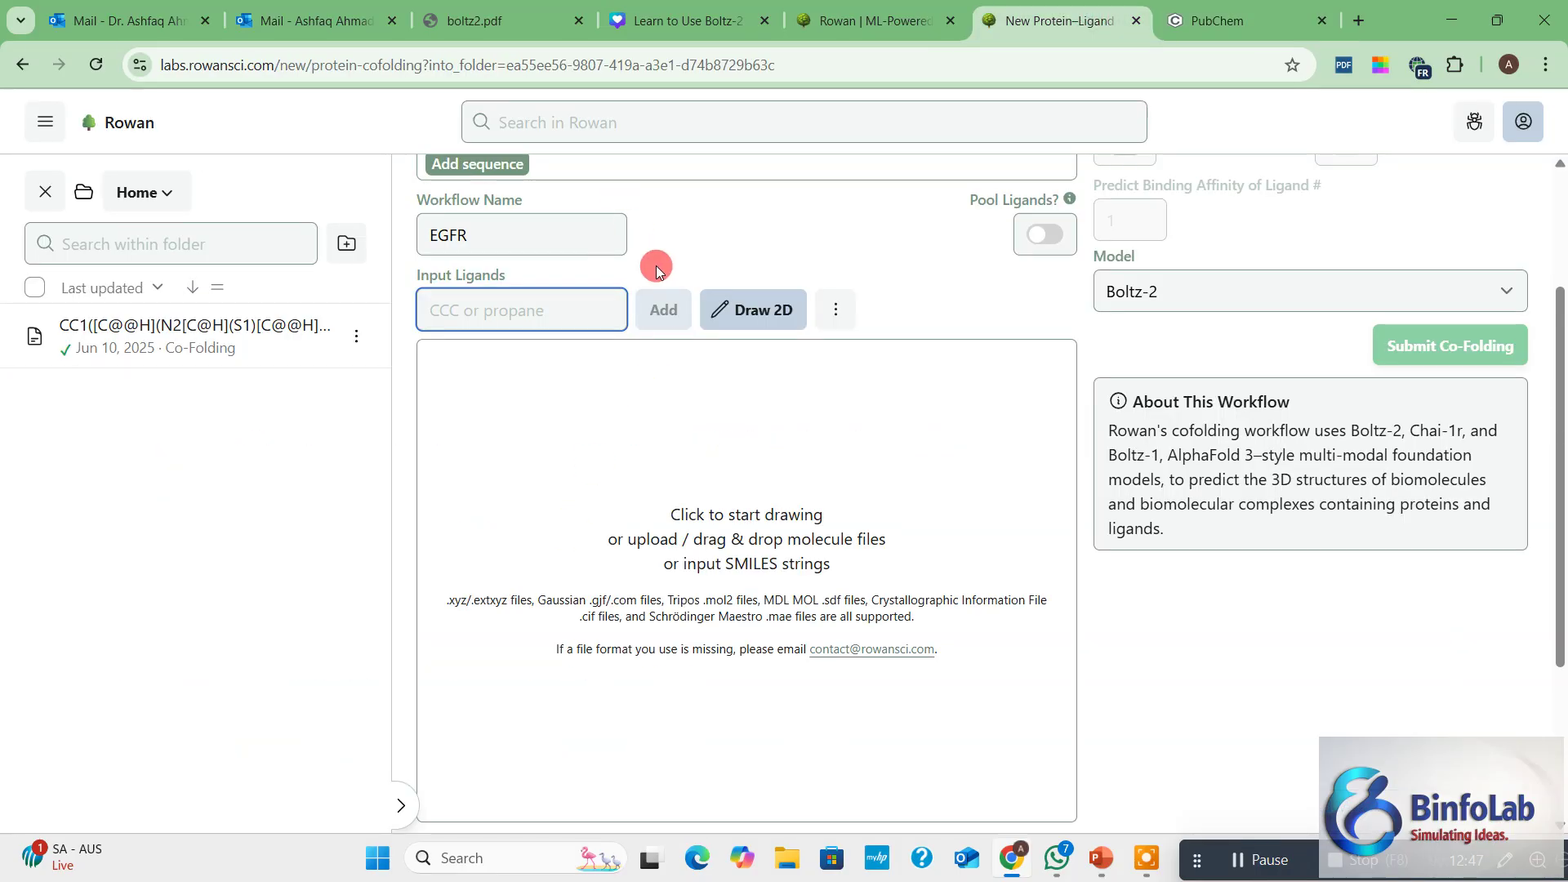
pyautogui.scroll(3, 634, 468)
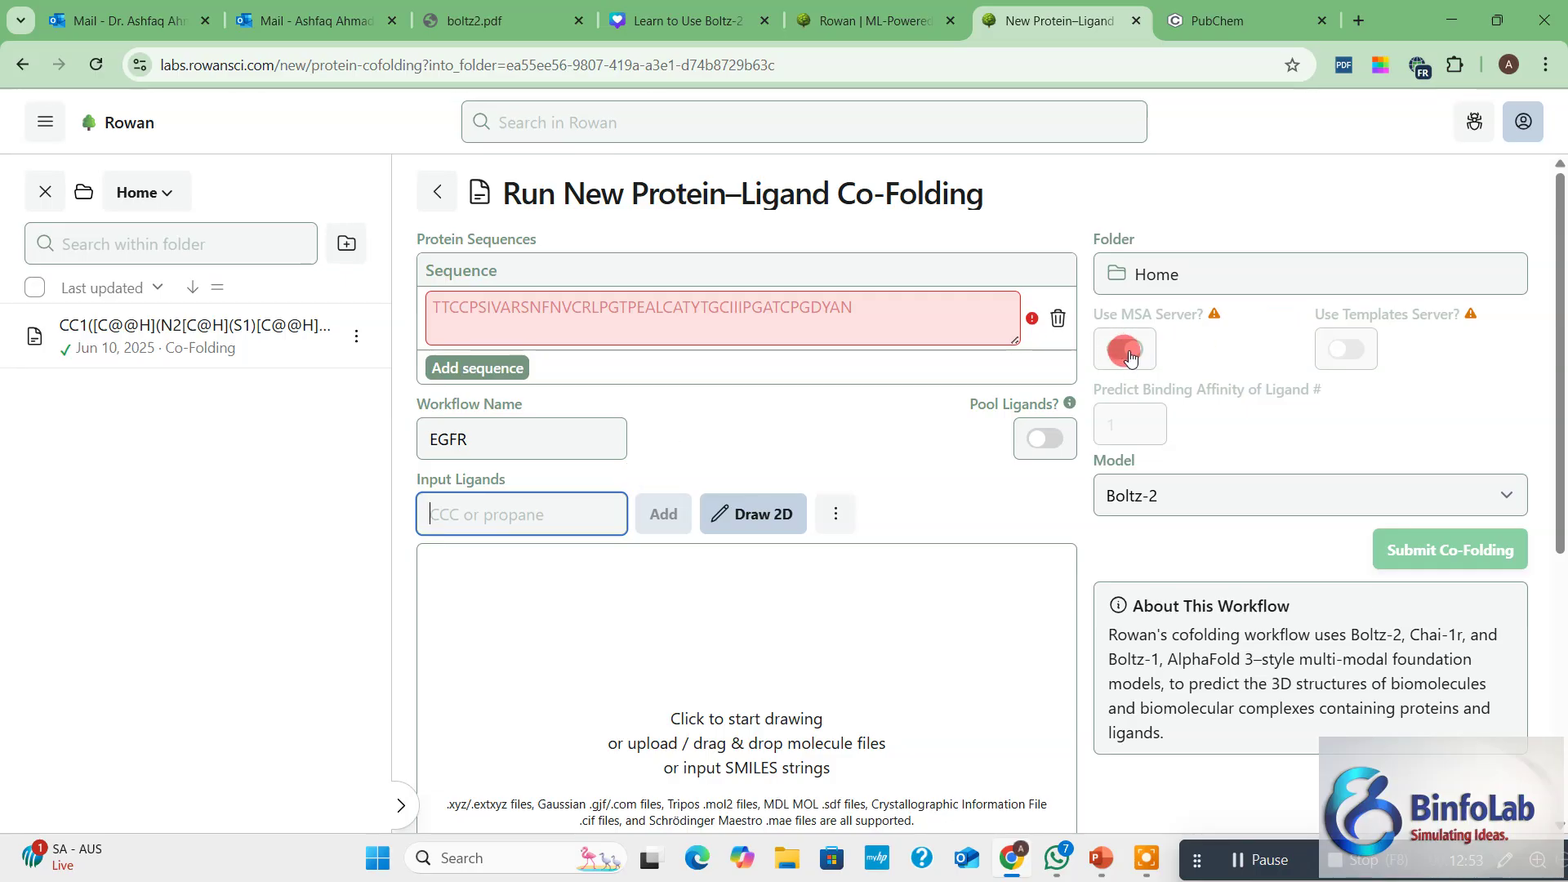
pyautogui.click(1137, 353)
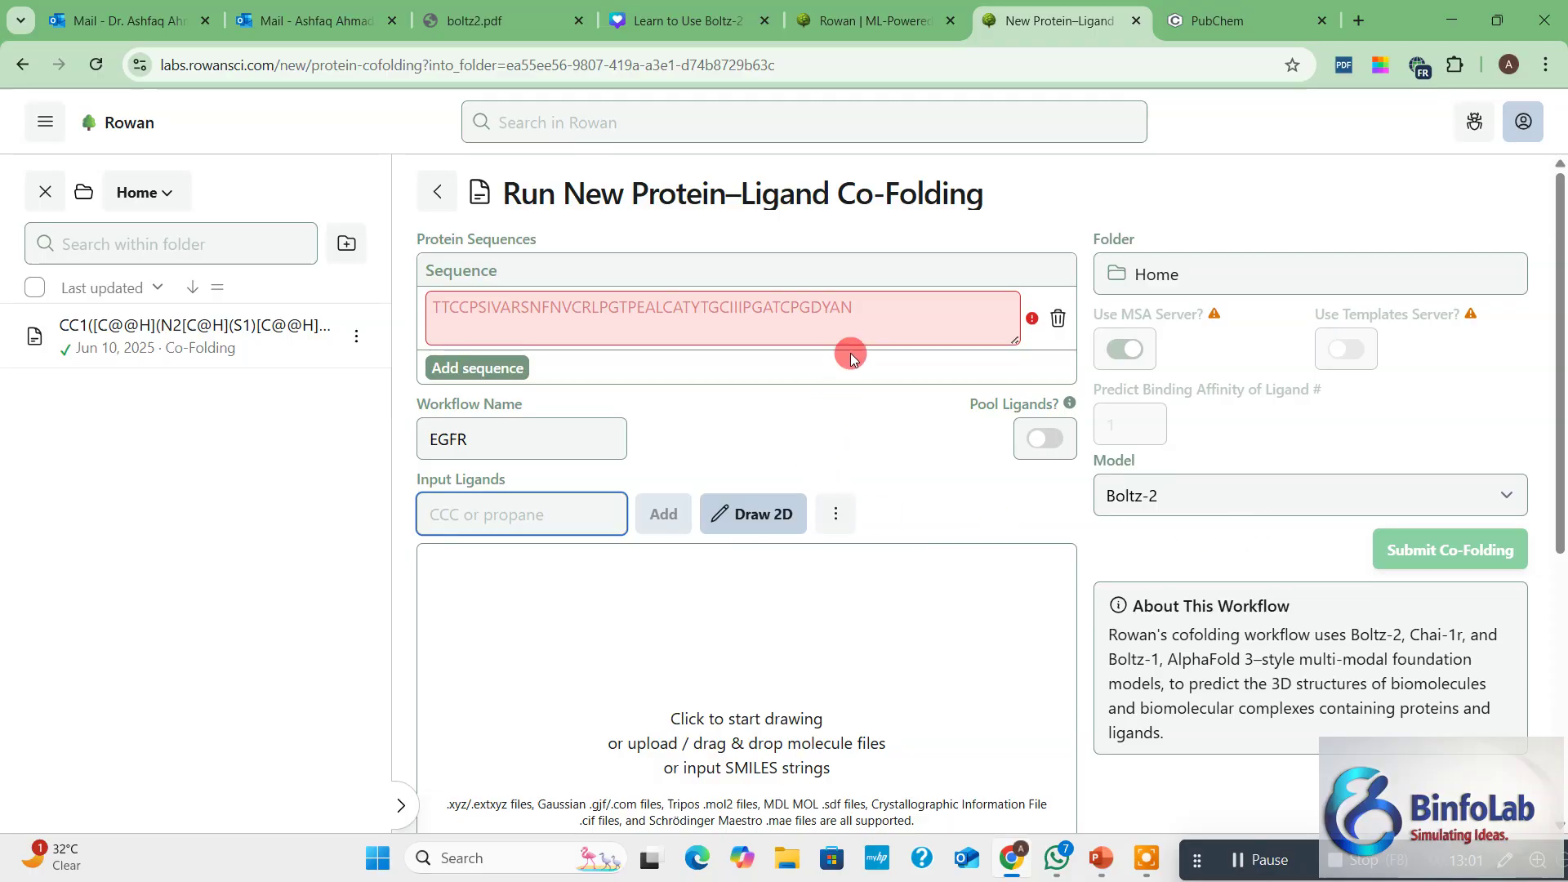
pyautogui.click(507, 311)
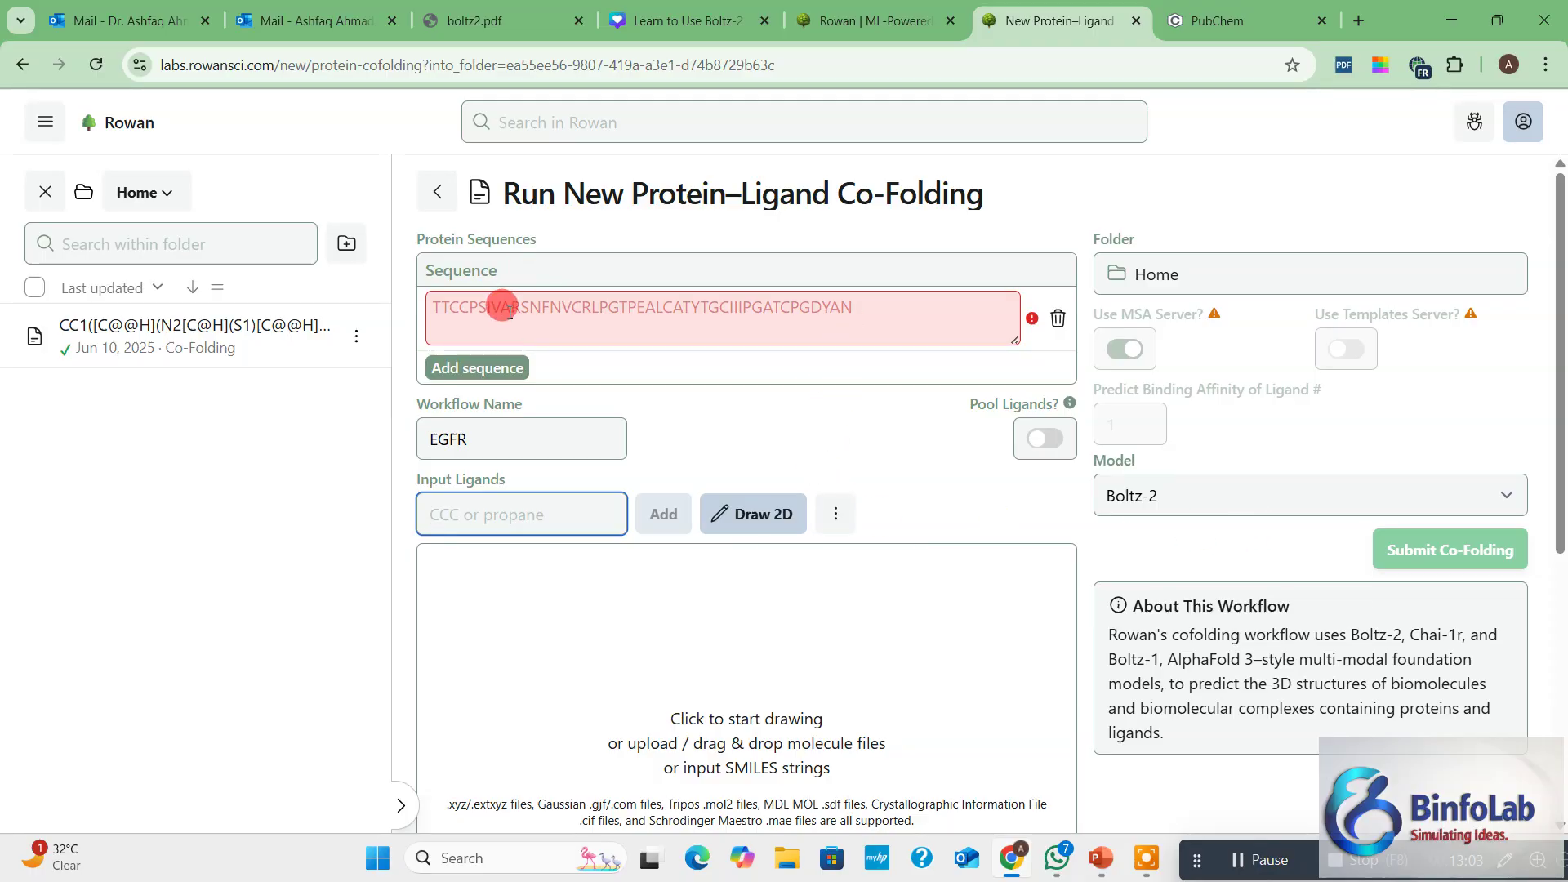
pyautogui.click(493, 509)
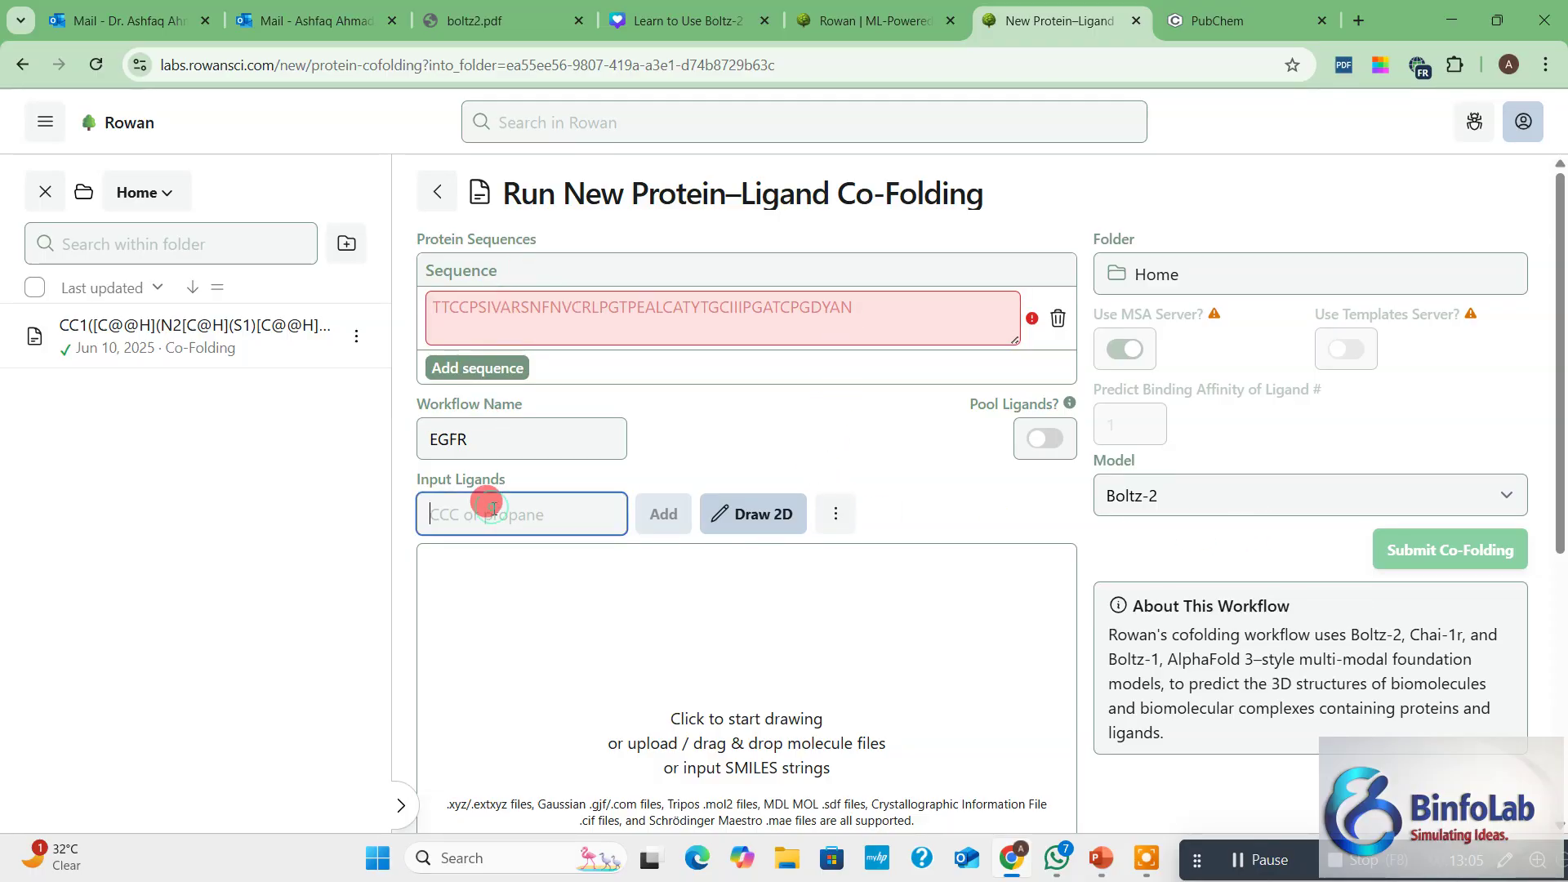
pyautogui.click(1345, 543)
pyautogui.moveTo(1429, 563); pyautogui.dragTo(1445, 562)
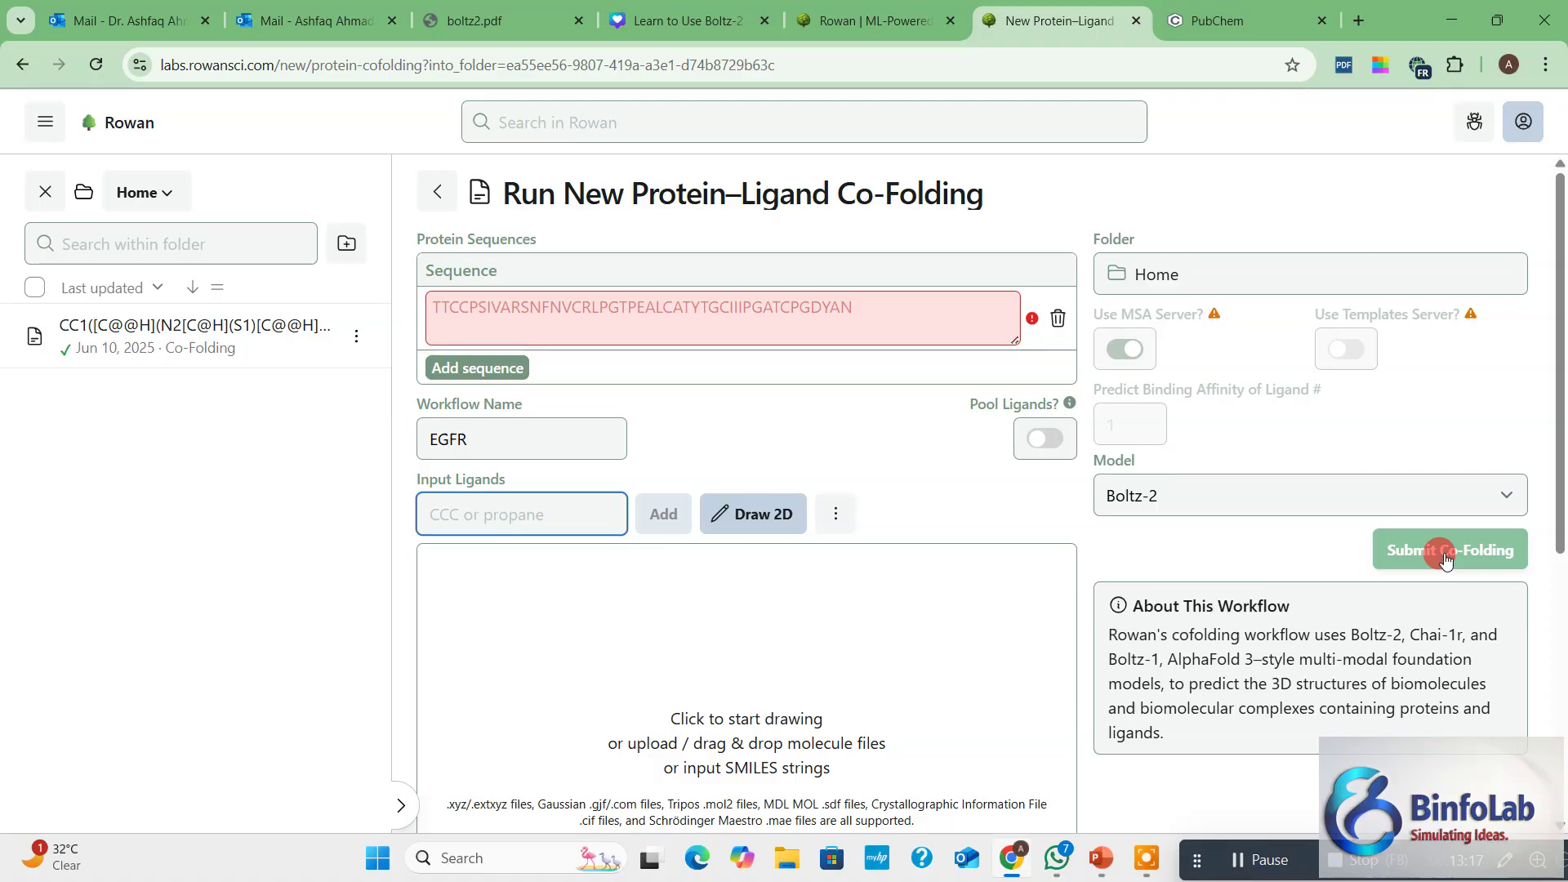
pyautogui.click(1523, 121)
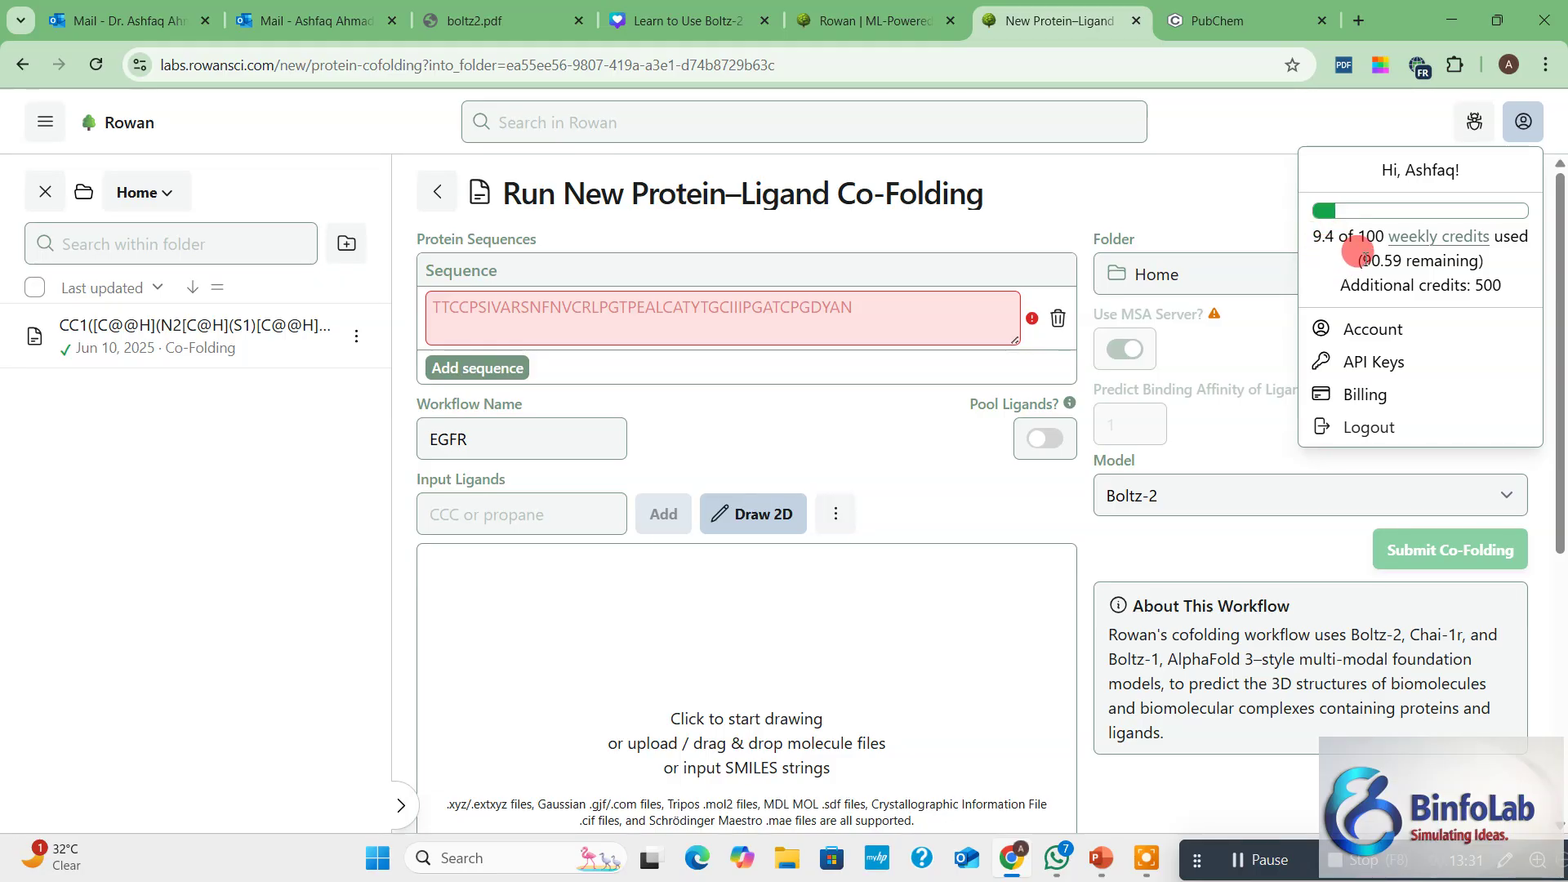
pyautogui.moveTo(1362, 260); pyautogui.dragTo(1389, 250)
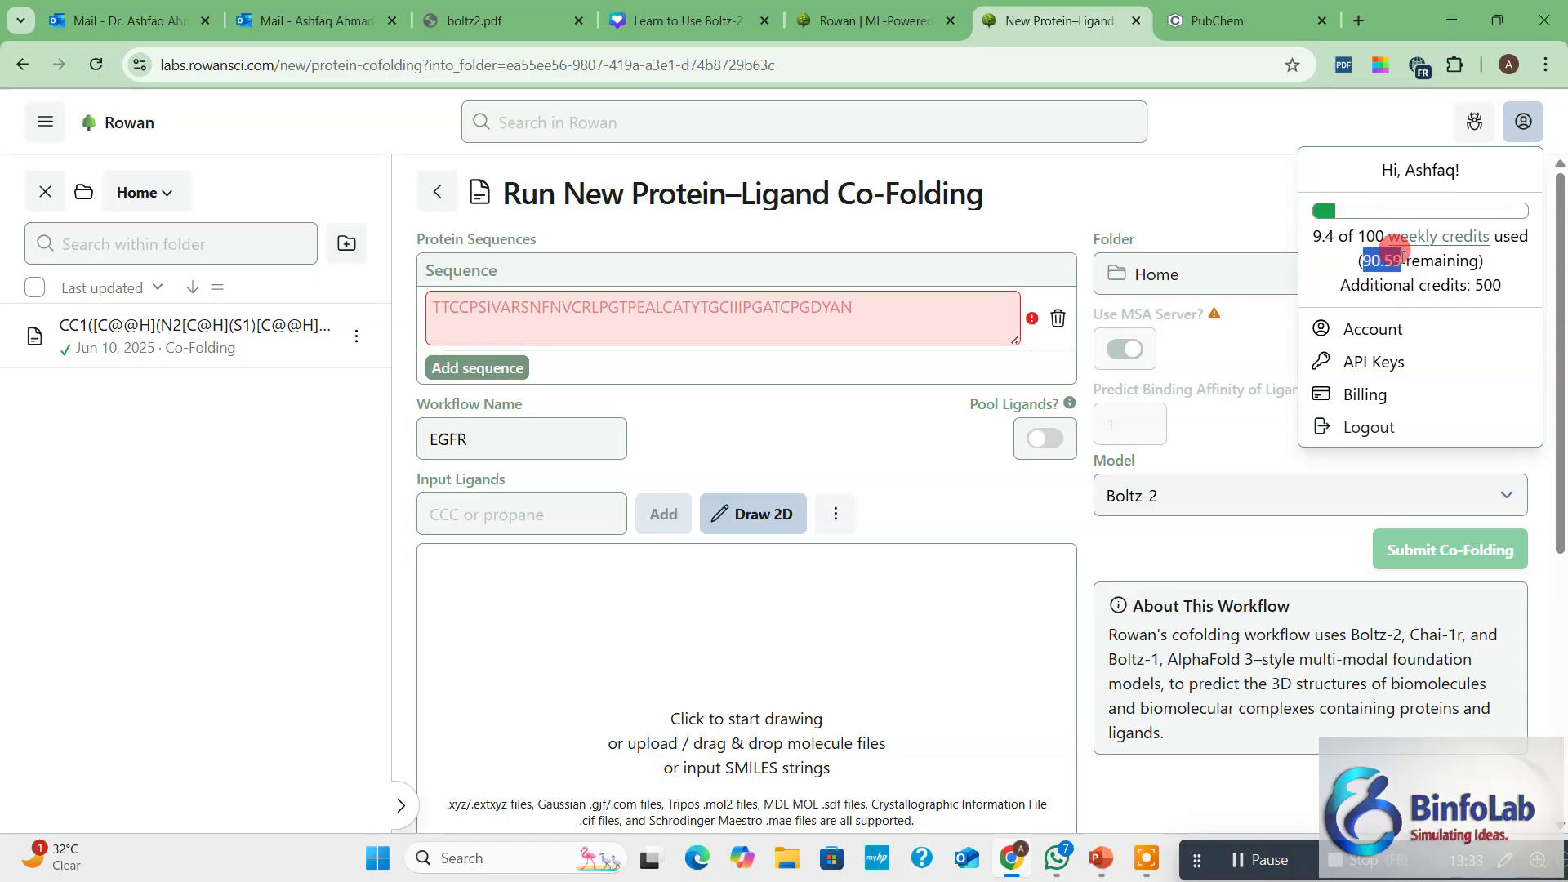
pyautogui.click(1239, 245)
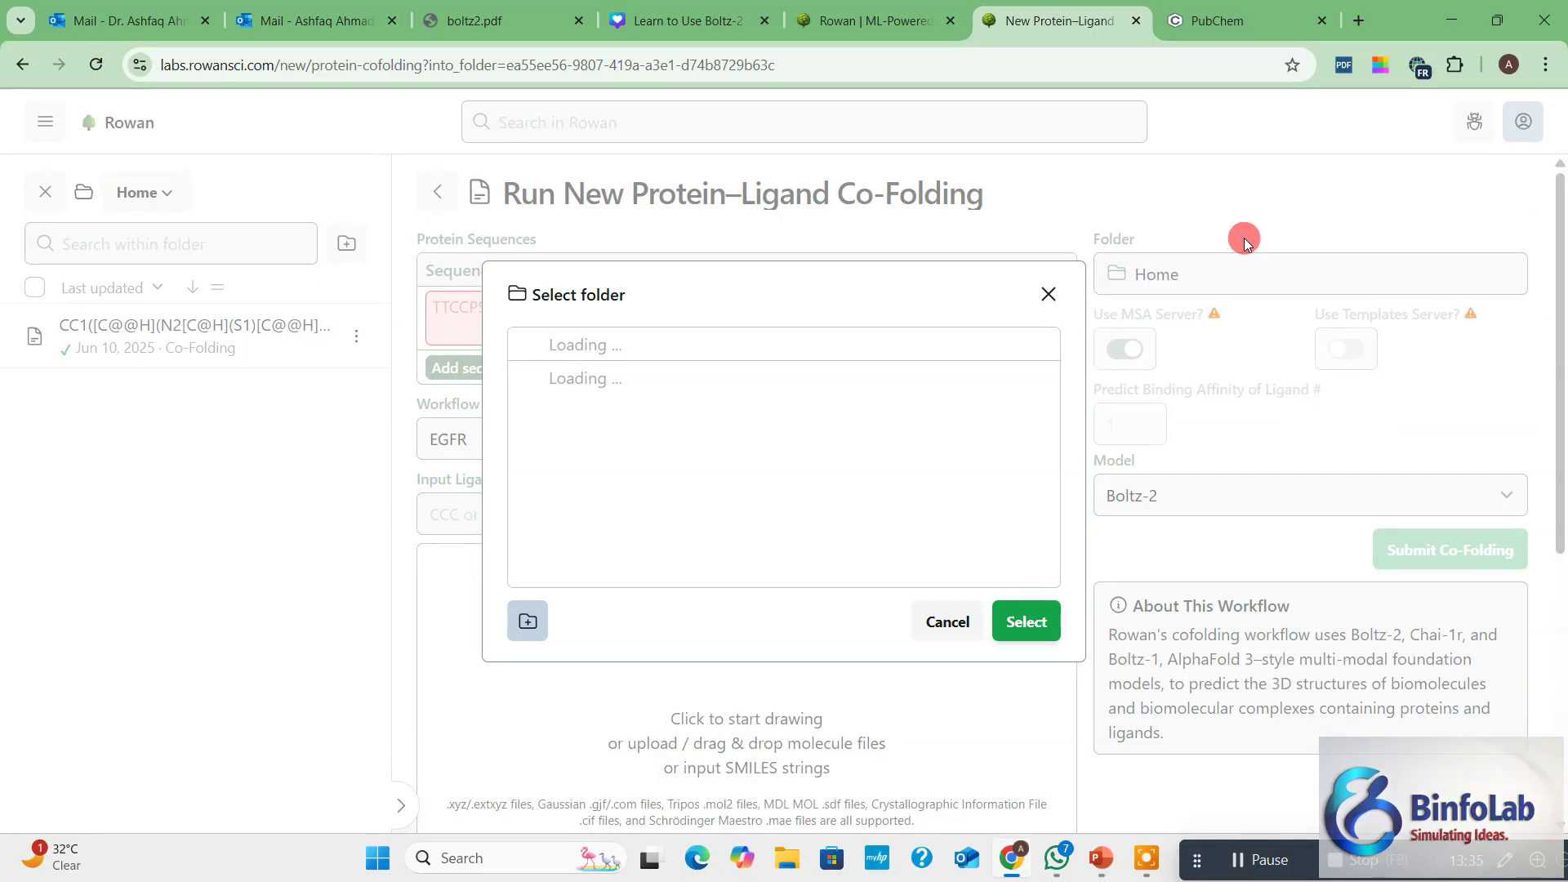
pyautogui.click(1049, 296)
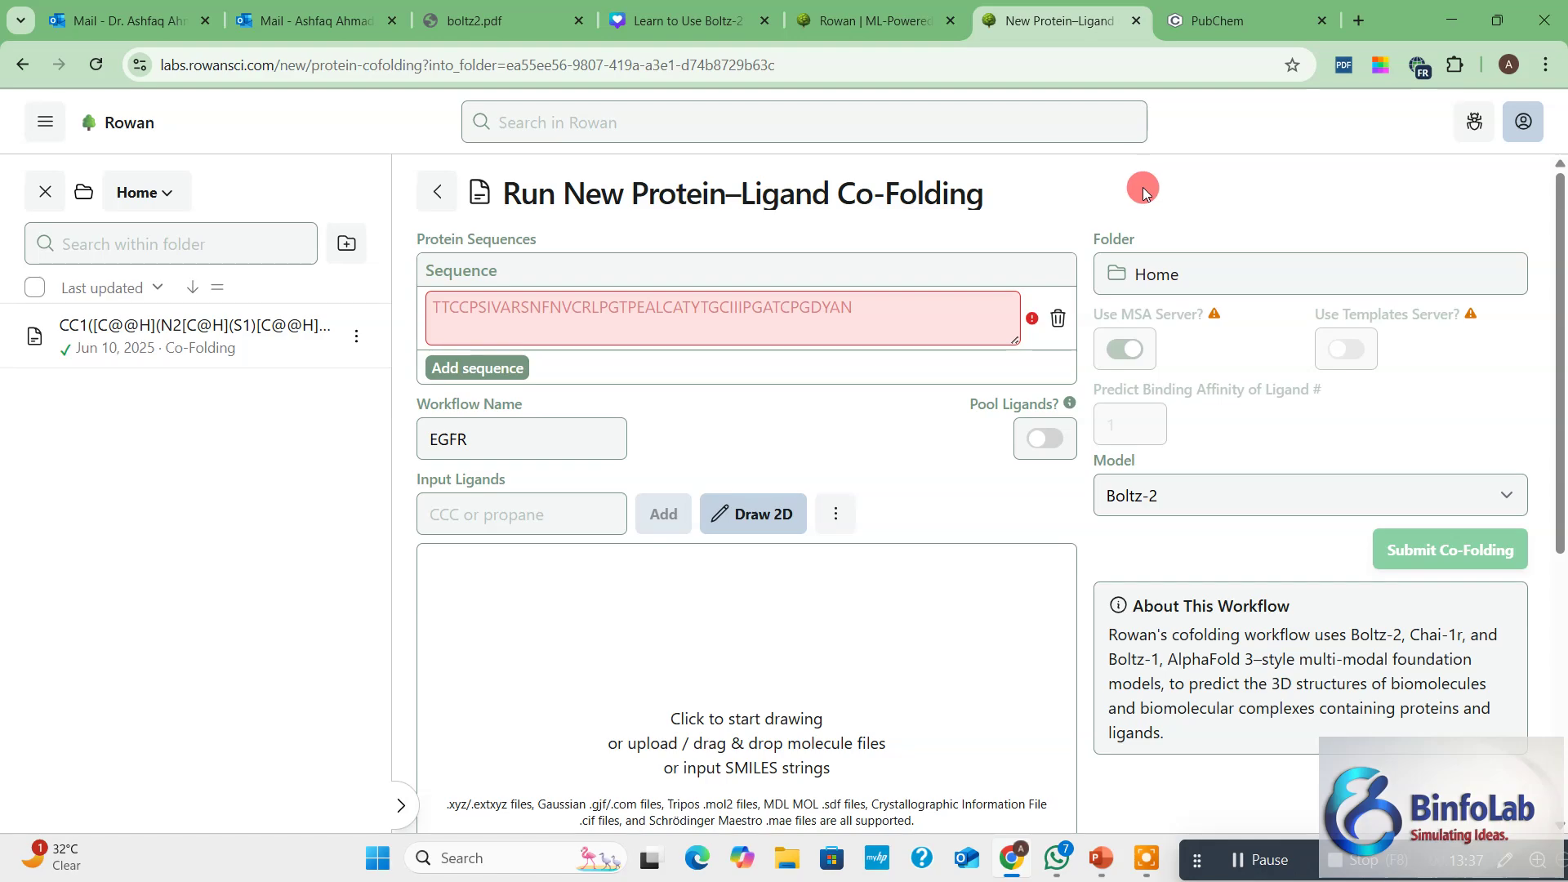
pyautogui.moveTo(214, 324)
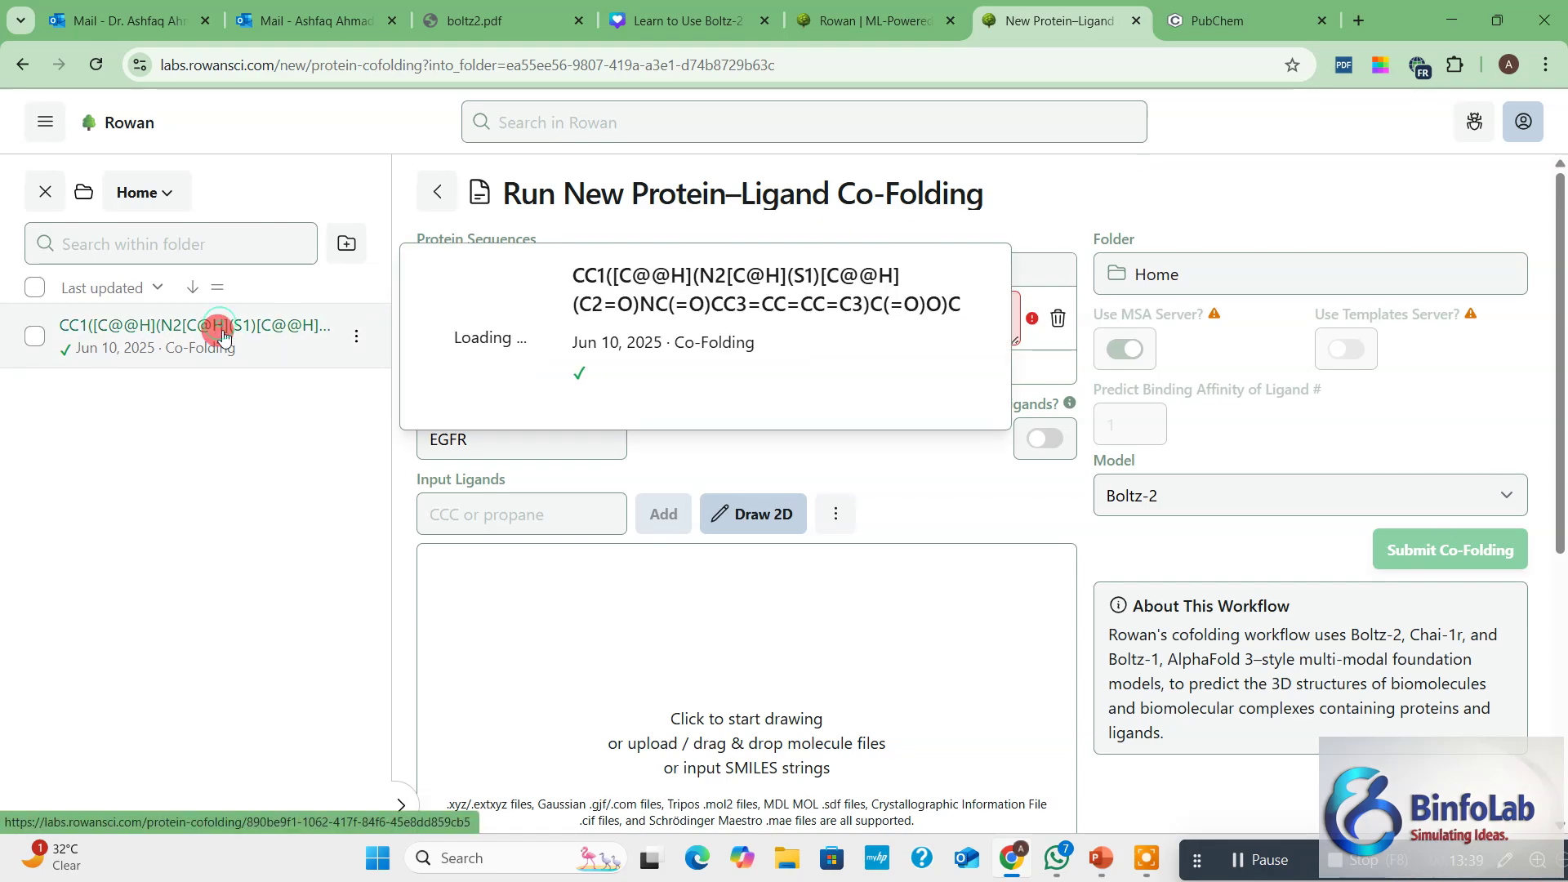
# Open the completed CC1(...) co-folding job and rotate the 3D protein–ligand complex
pyautogui.click(234, 375)
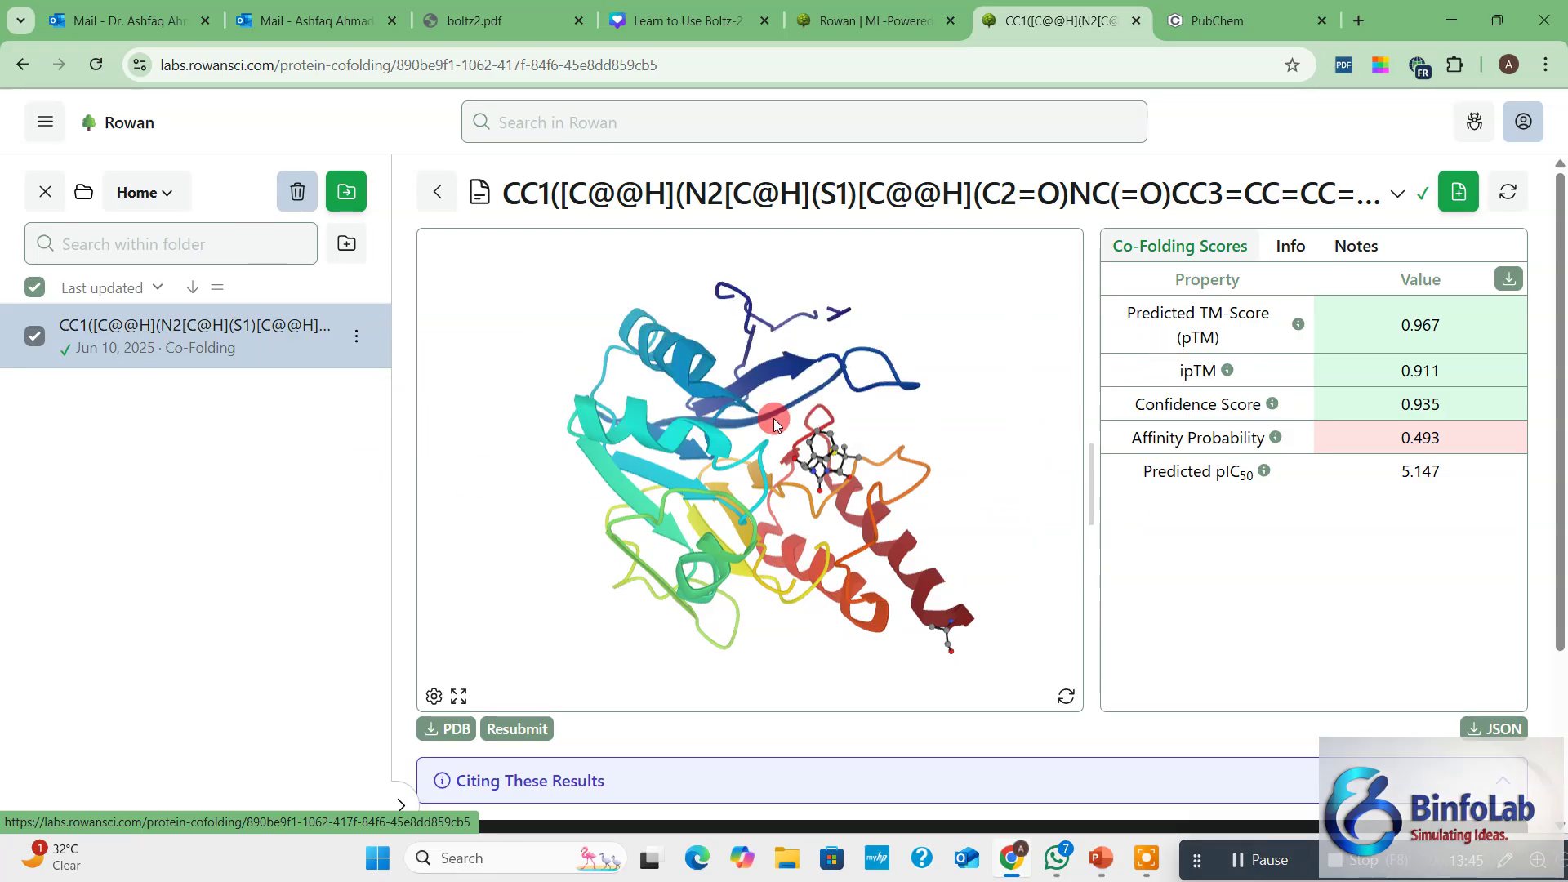
pyautogui.moveTo(773, 525); pyautogui.dragTo(557, 388)
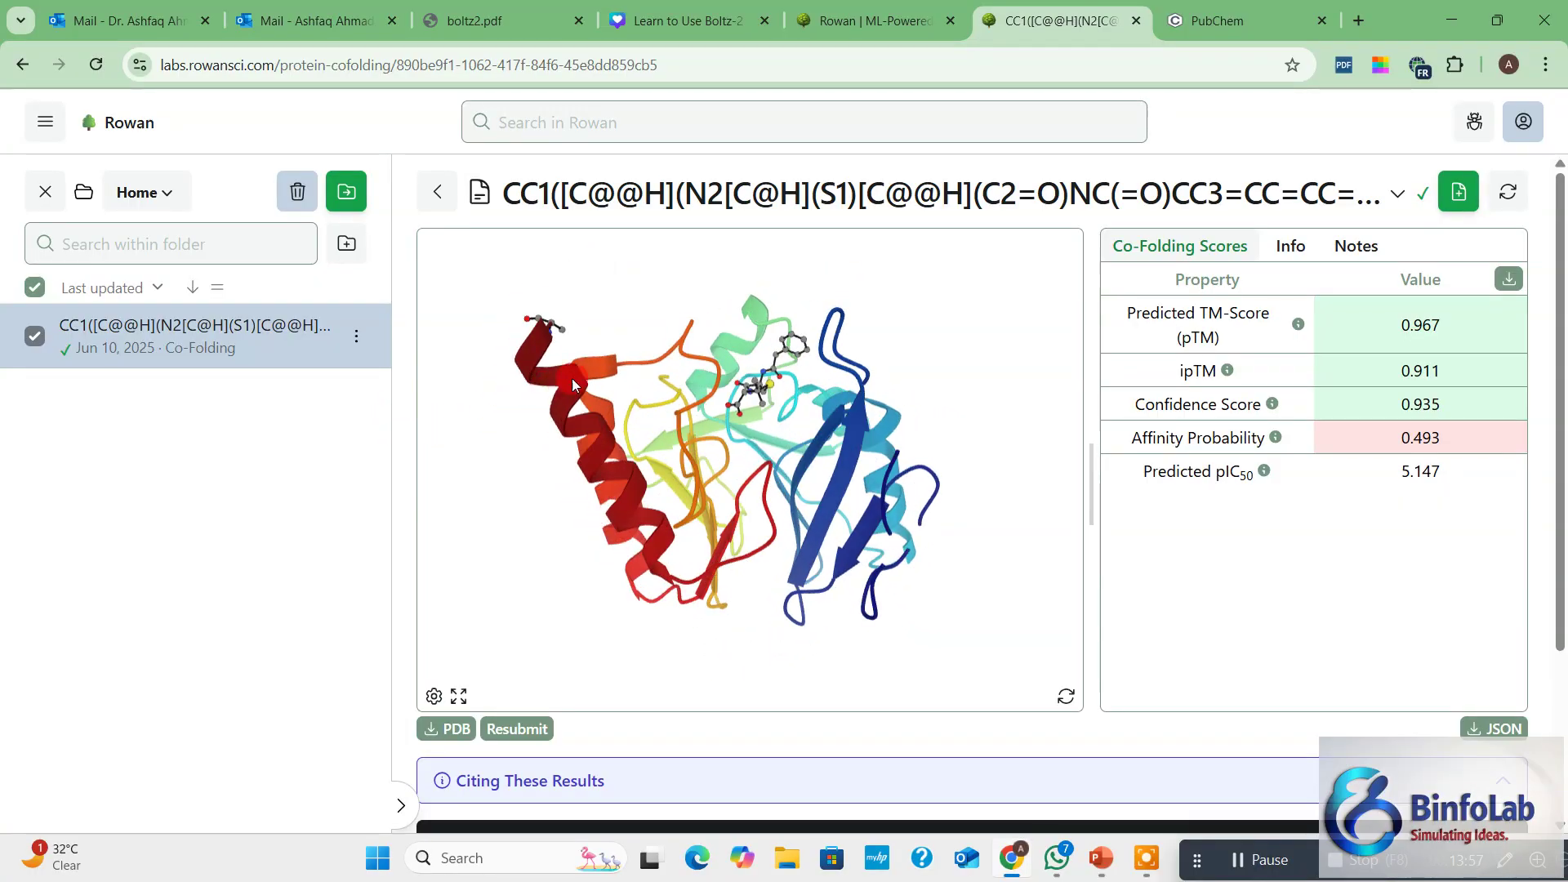
pyautogui.moveTo(791, 369); pyautogui.dragTo(878, 429)
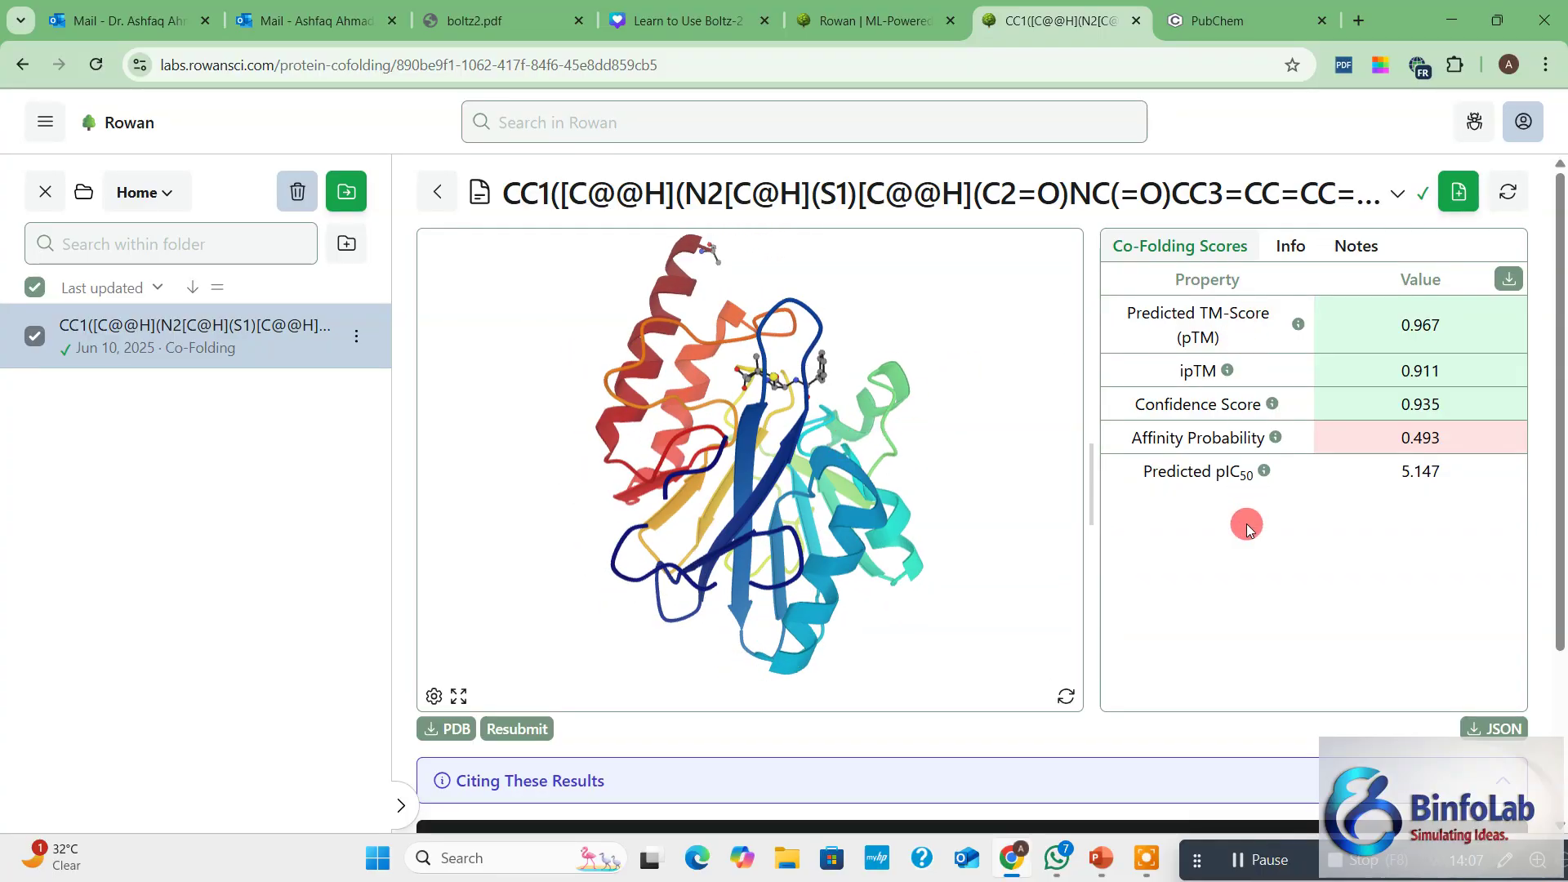
# Highlight the Co-Folding Scores, including pIC50 5.147 and affinity probability 0.493
pyautogui.moveTo(1398, 472); pyautogui.dragTo(1460, 476)
pyautogui.click(1422, 518)
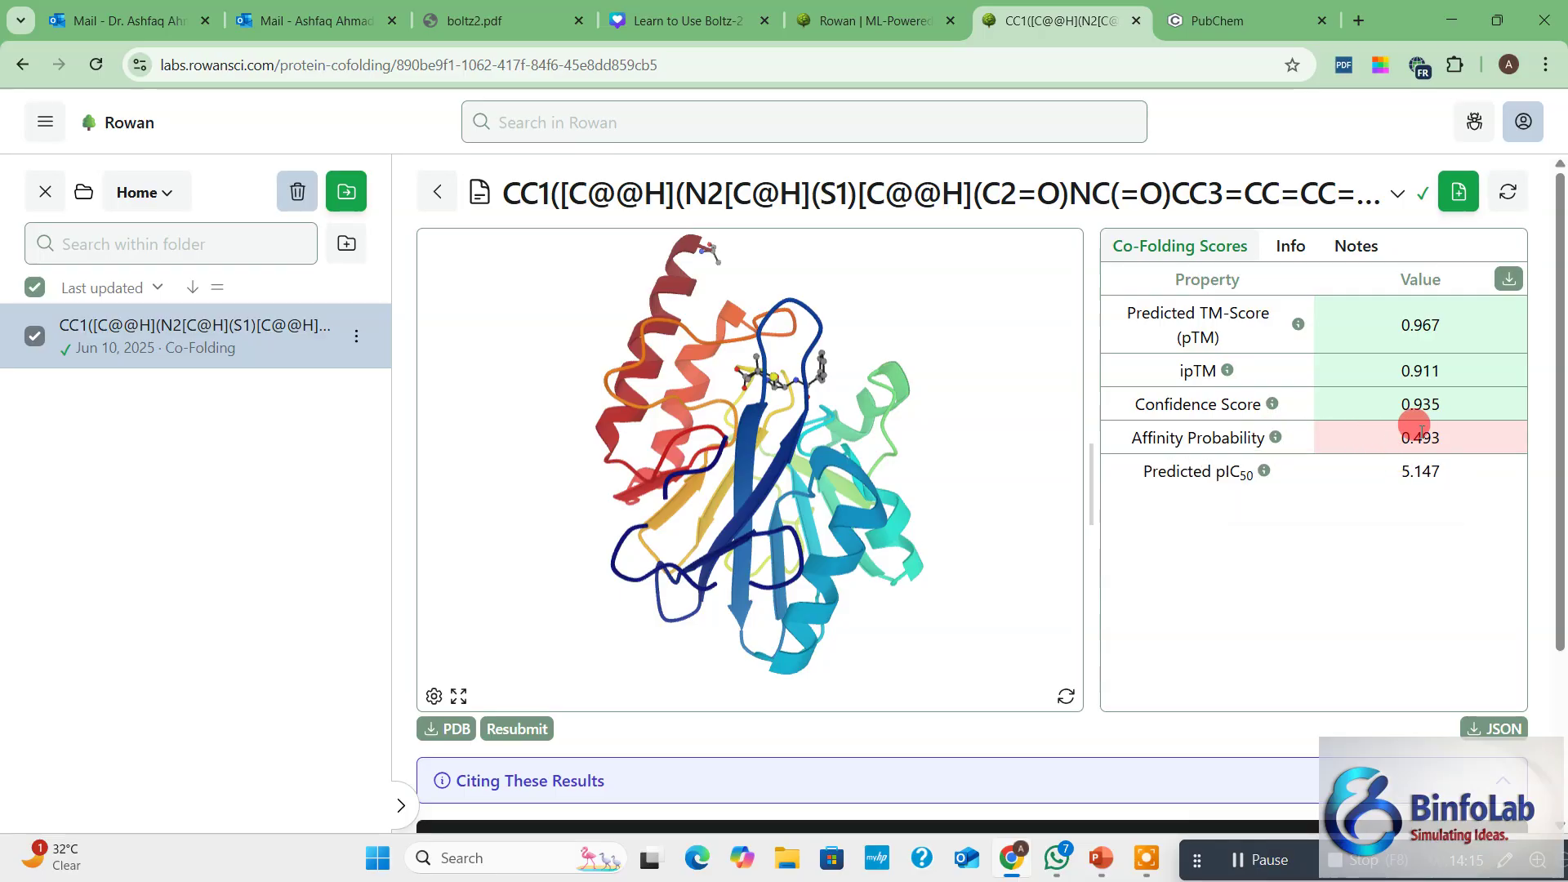
pyautogui.tripleClick(1419, 471)
pyautogui.click(1405, 514)
pyautogui.tripleClick(1439, 438)
pyautogui.click(1372, 441)
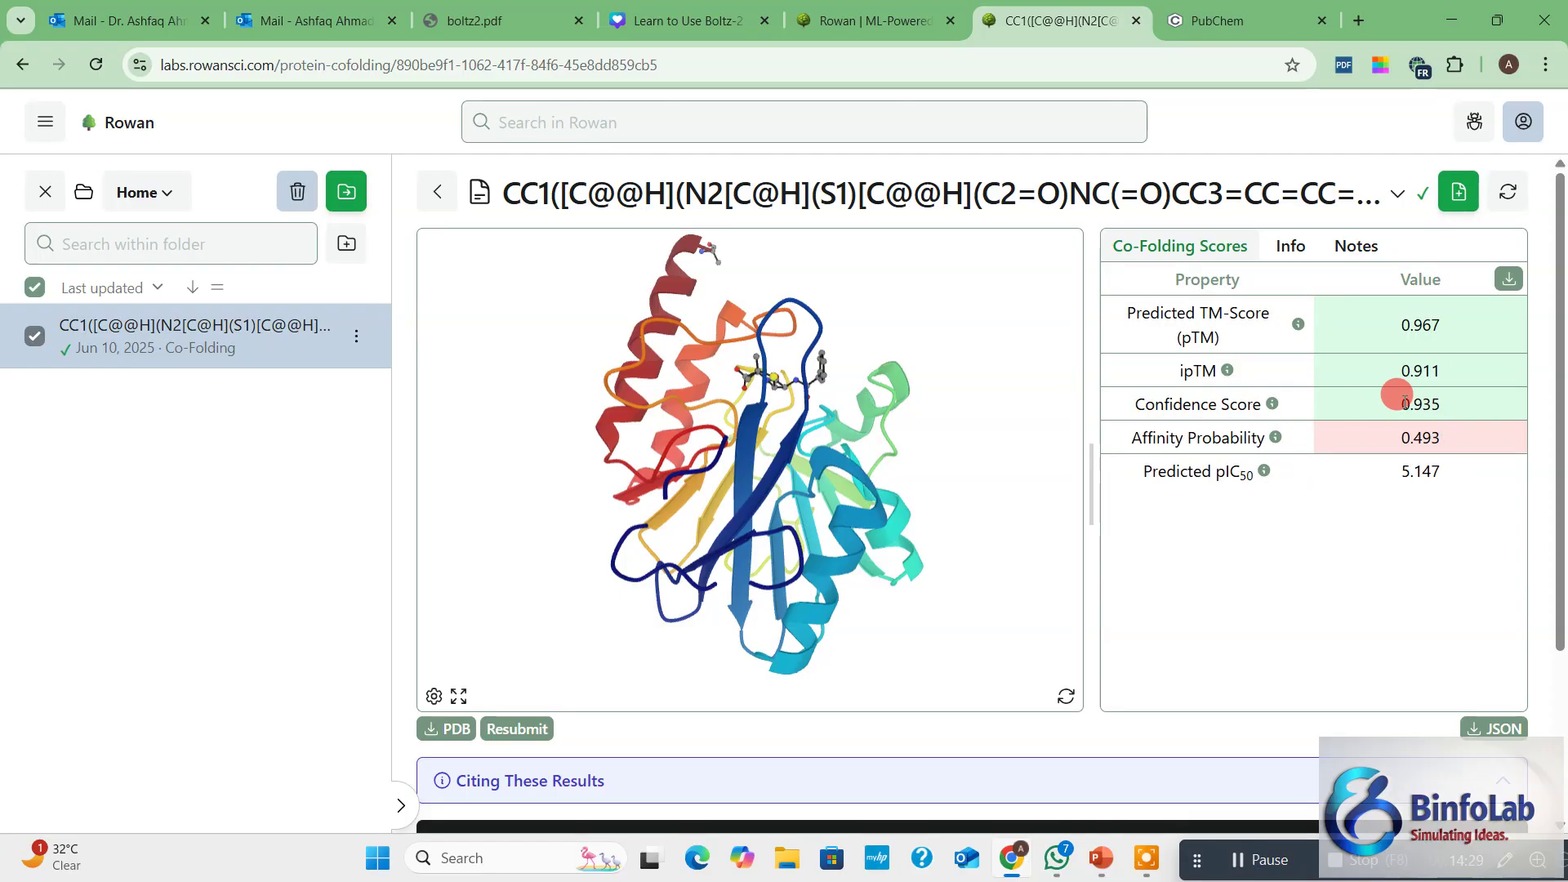
pyautogui.moveTo(1399, 322); pyautogui.dragTo(1401, 439)
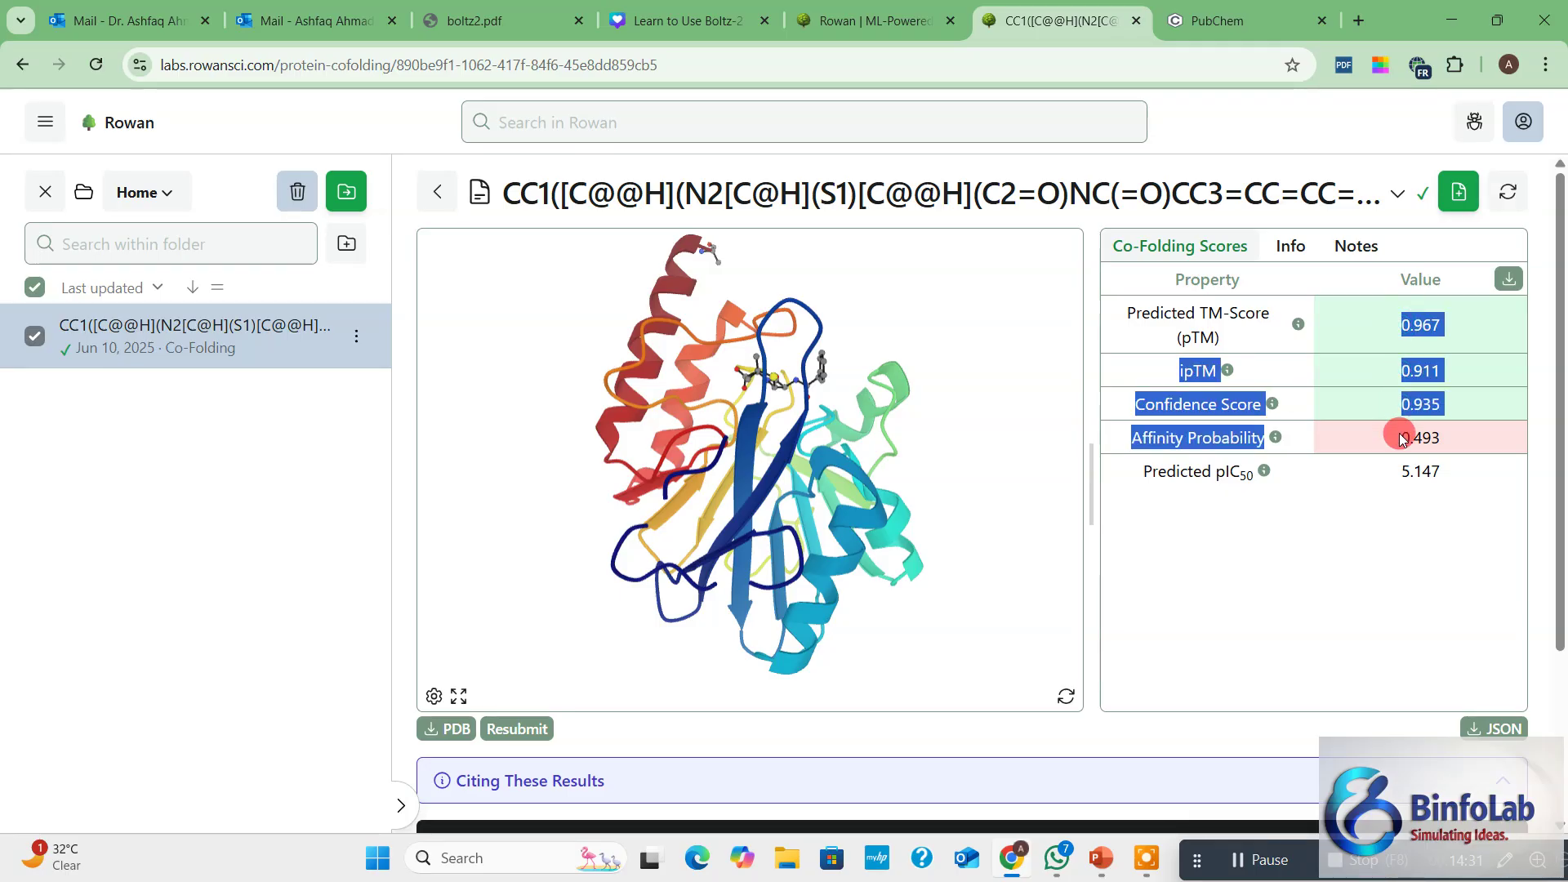
pyautogui.click(1360, 507)
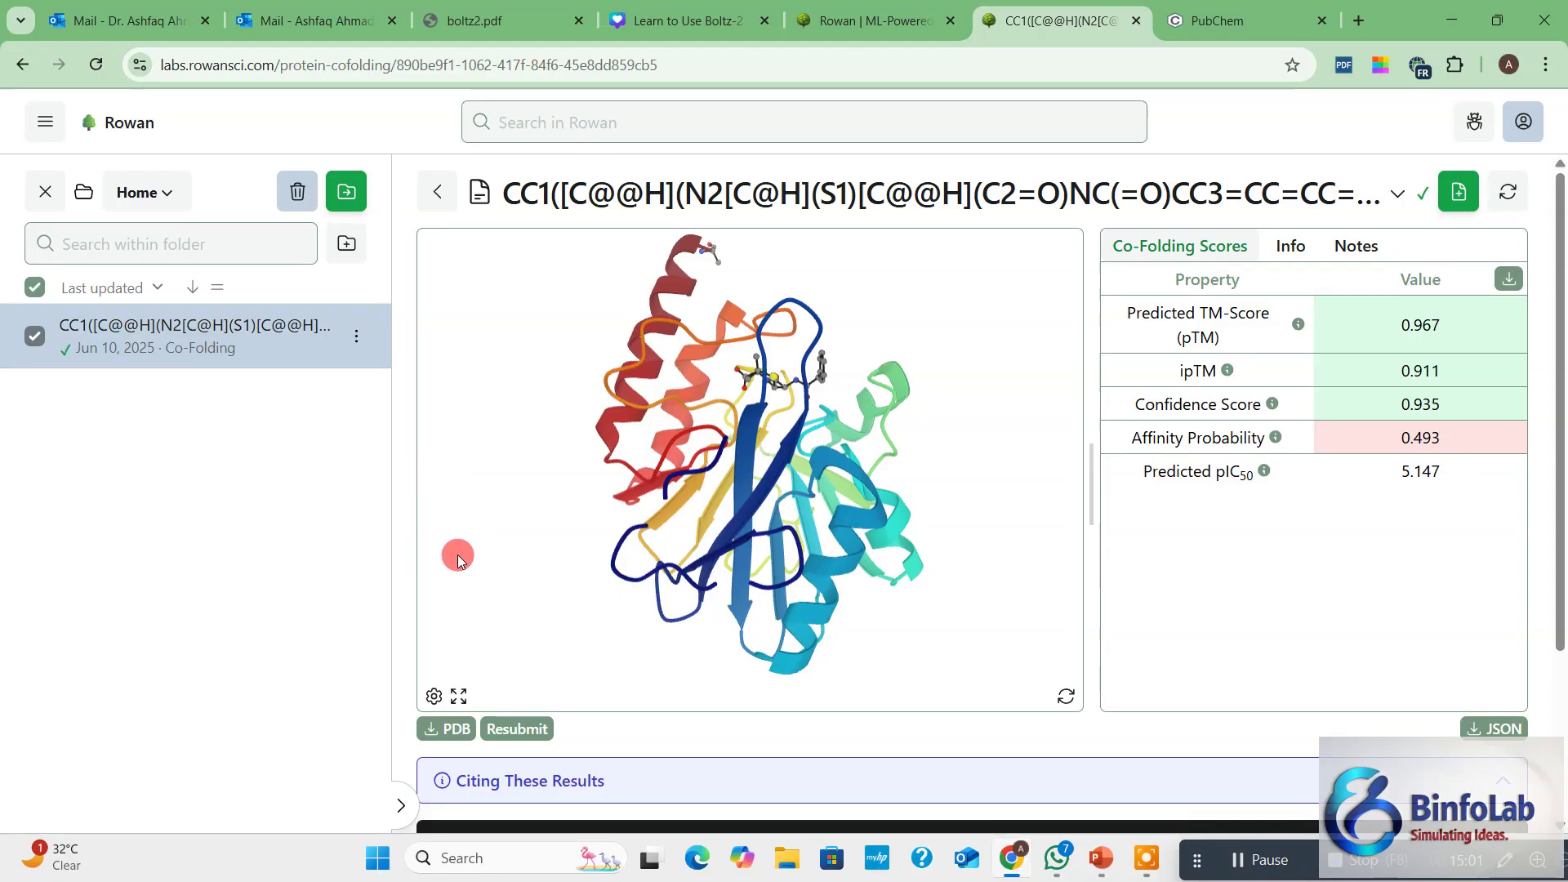
# Review the Logfile, then show the account summary with 9.4 of 100 weekly credits used
pyautogui.scroll(-2, 400, 539)
pyautogui.scroll(-1, 398, 546)
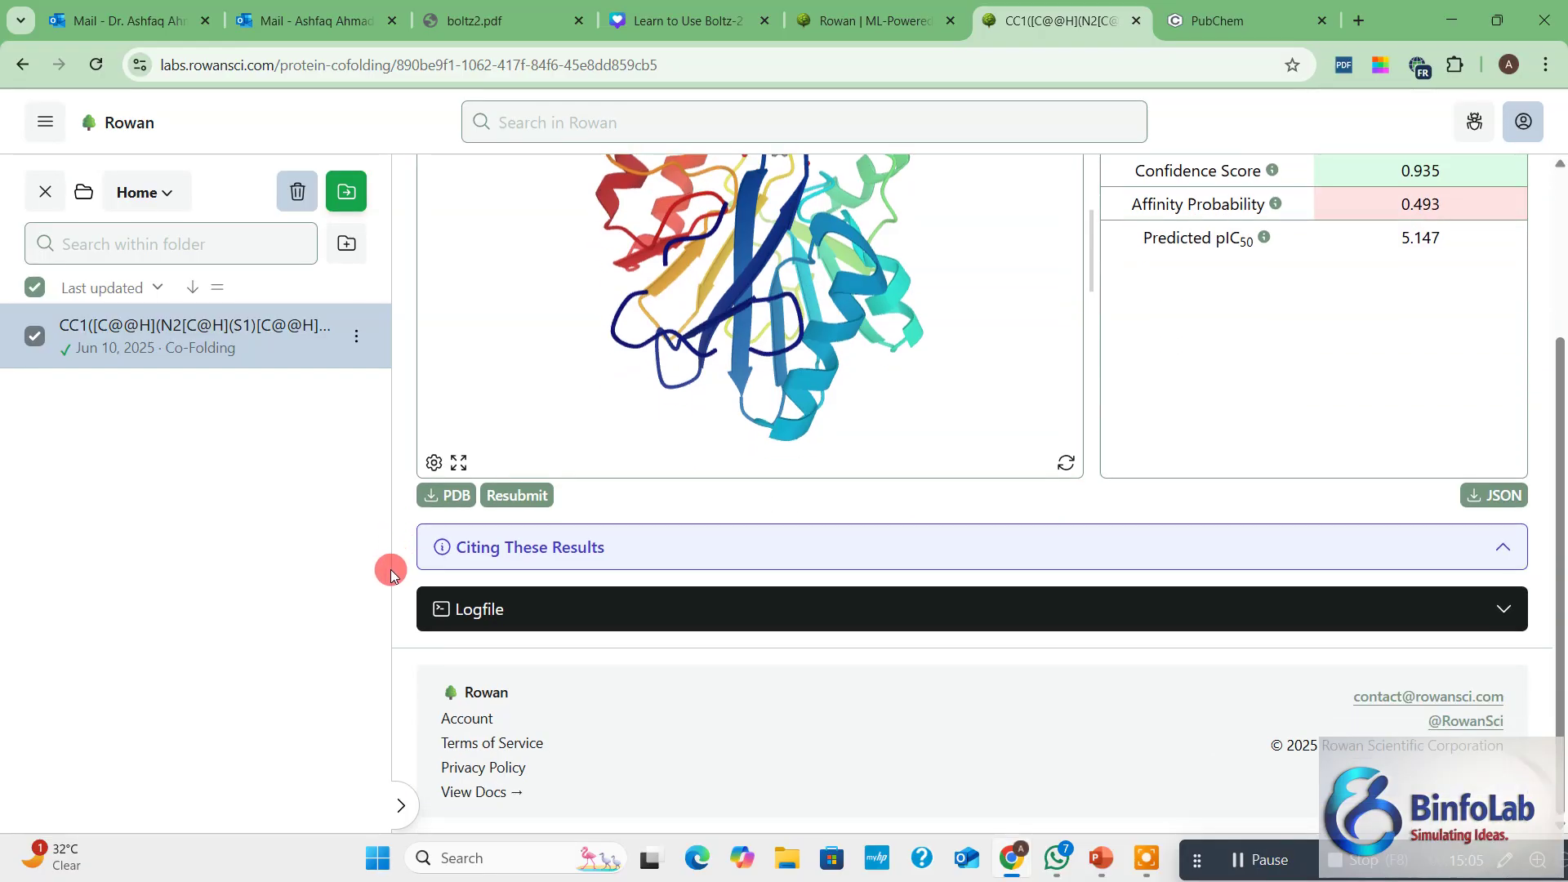
pyautogui.moveTo(372, 325)
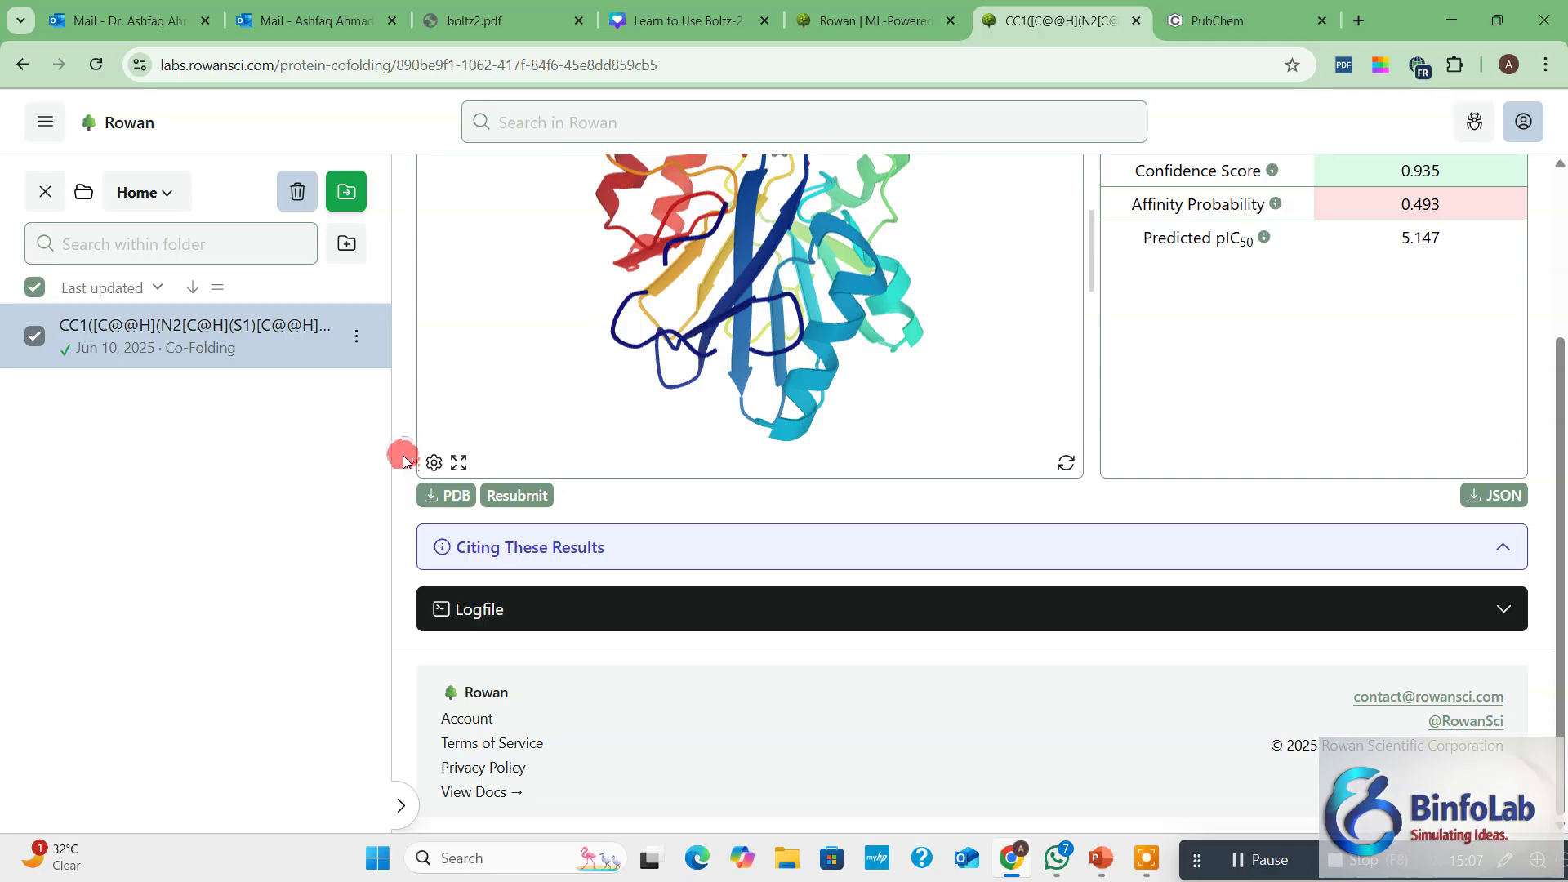
pyautogui.scroll(3, 413, 454)
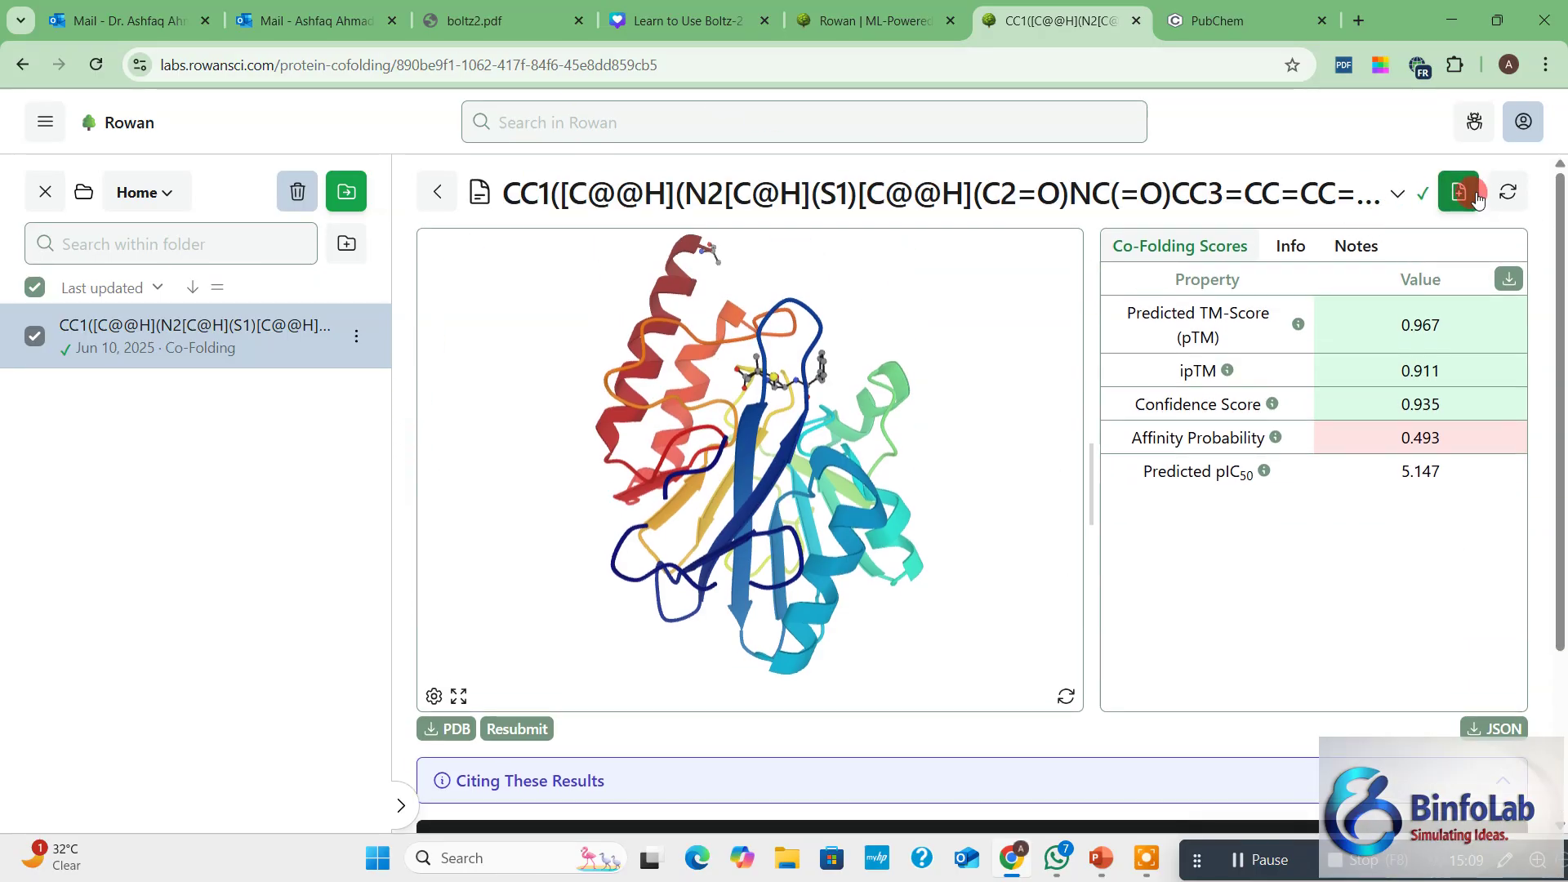
pyautogui.click(1521, 124)
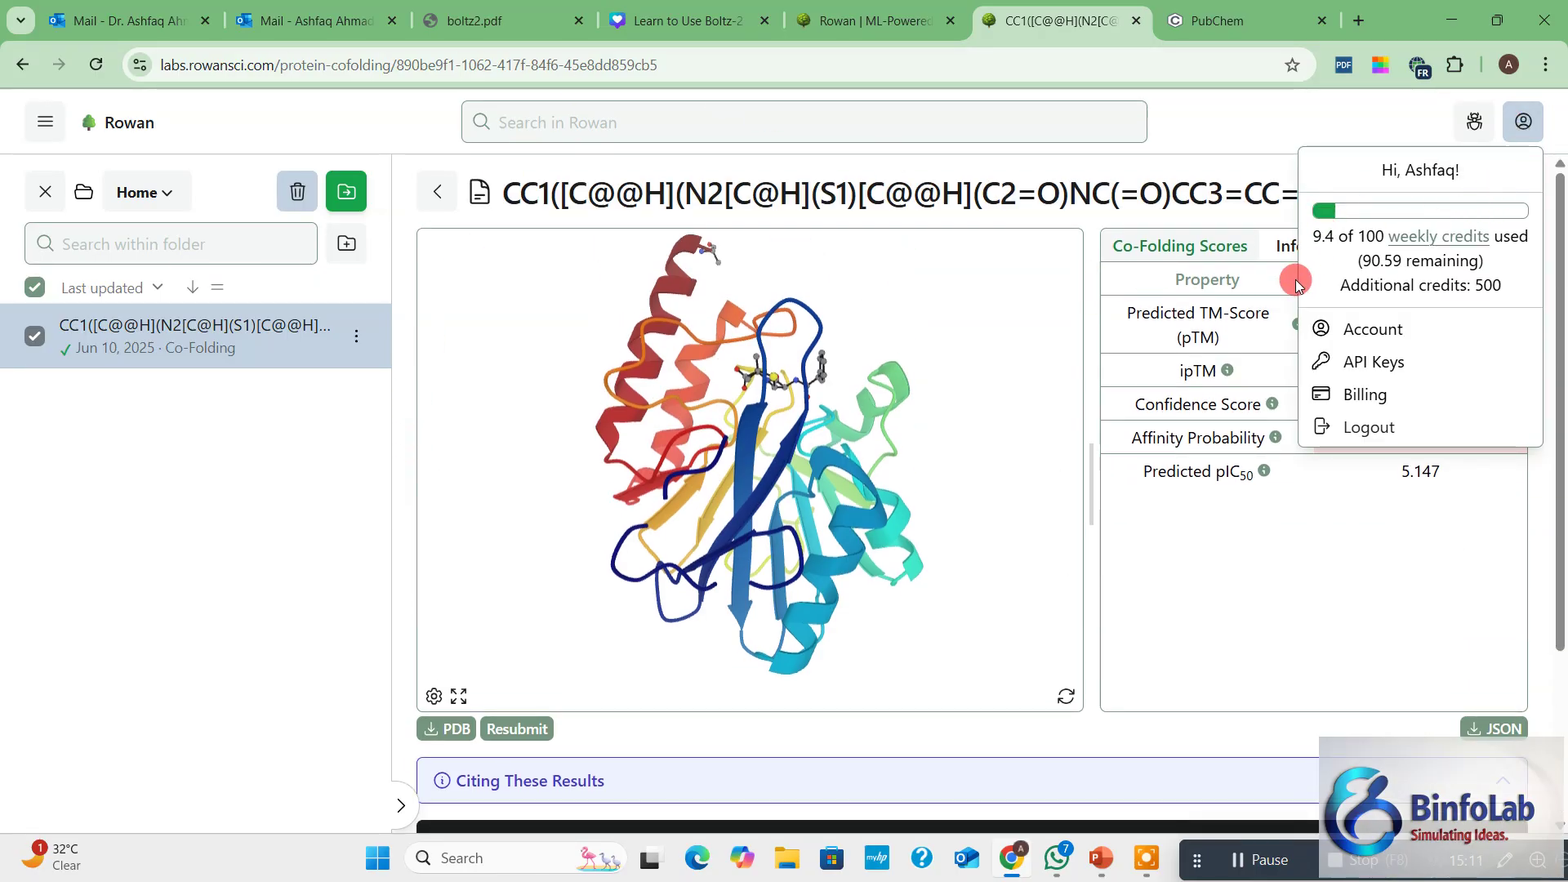